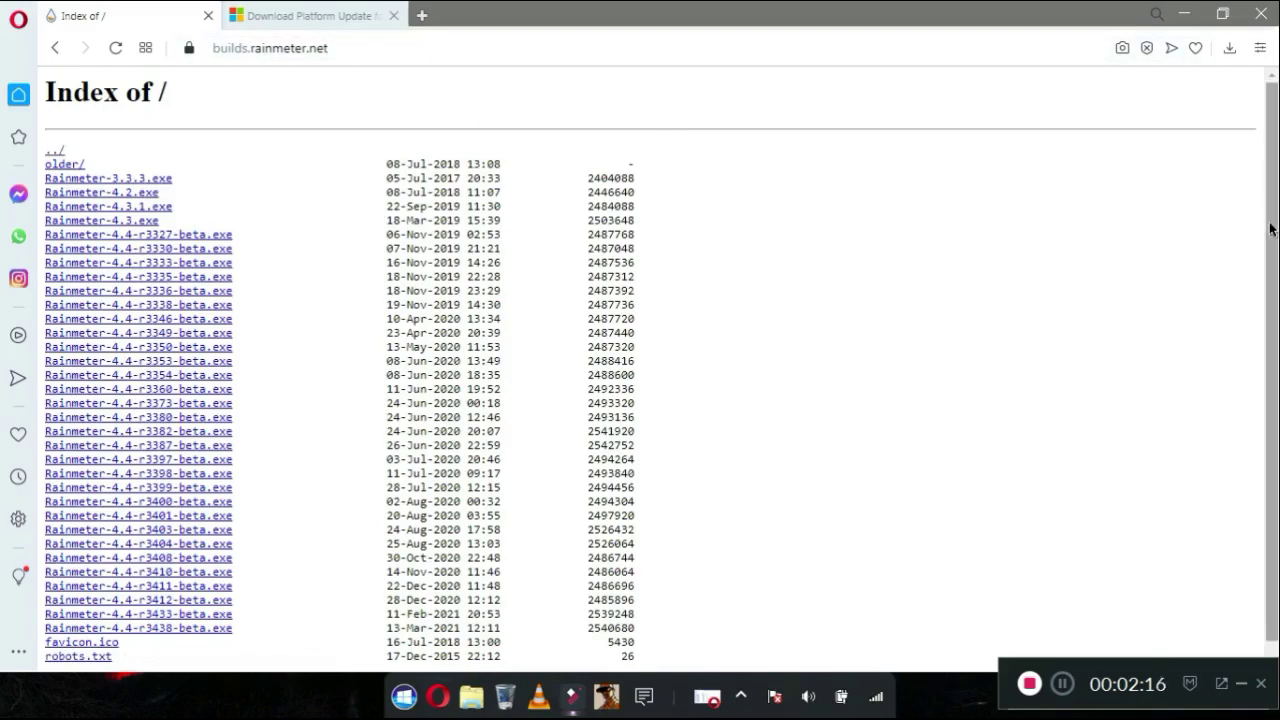
- Download Rainmeter-3.3.3.exe from the builds index into the Downloads folder and show the file in its folder
scroll(1272, 230, "down", 1)
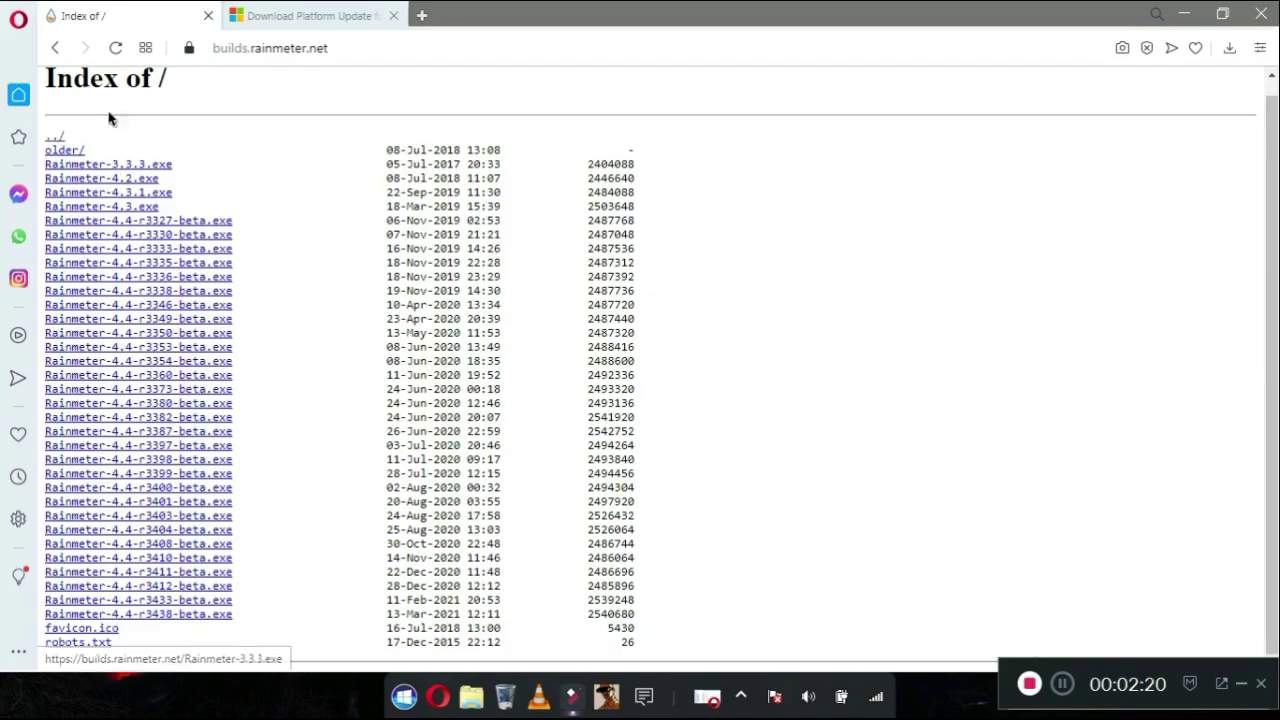
left_click(116, 170)
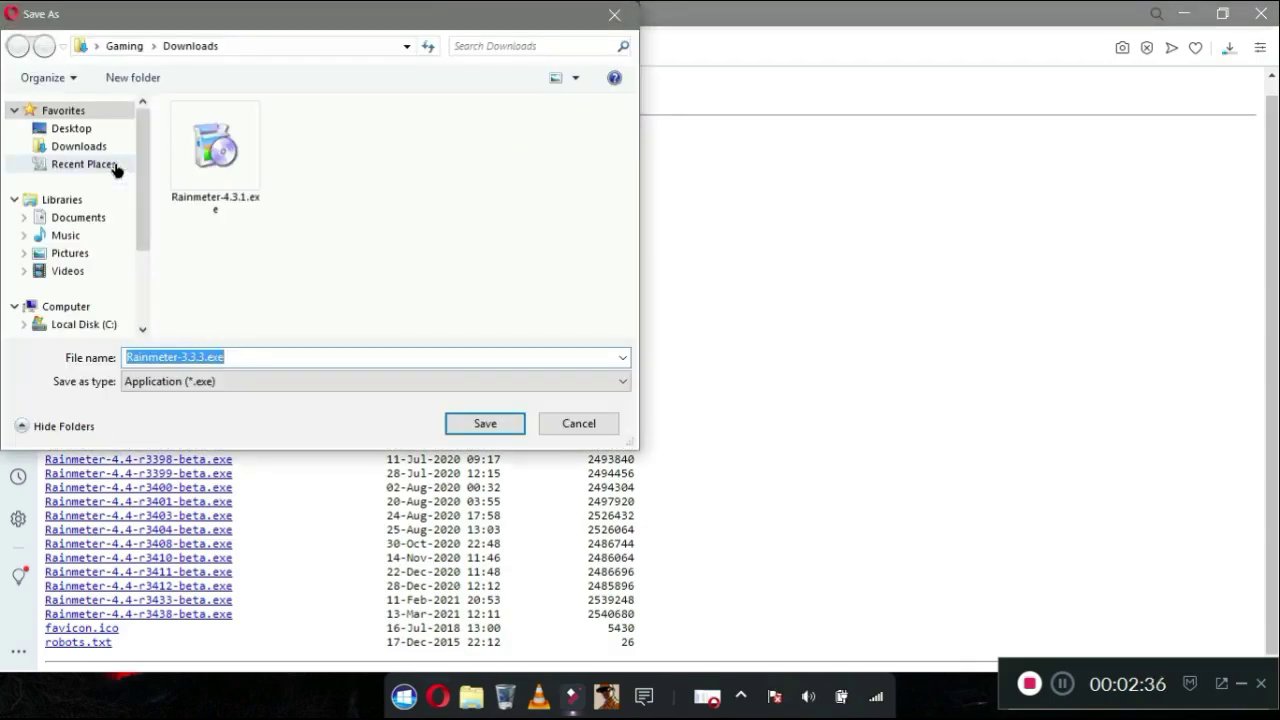
left_click(484, 424)
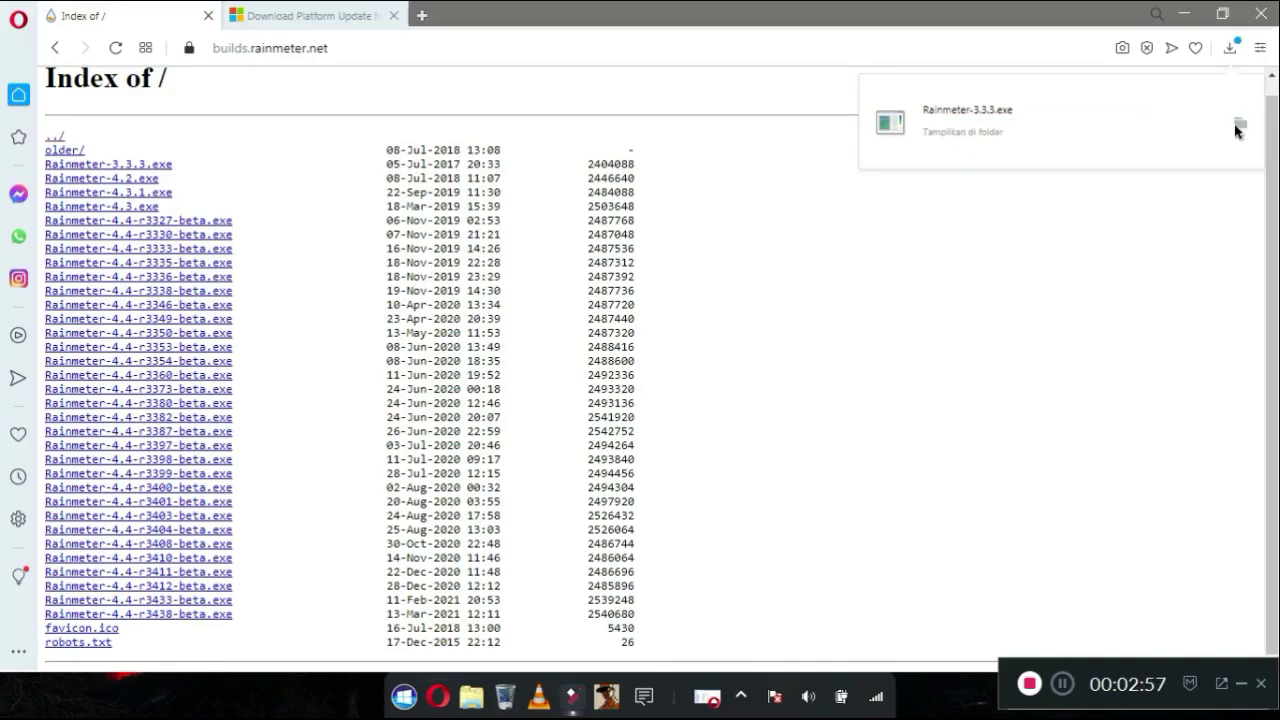
left_click(1240, 126)
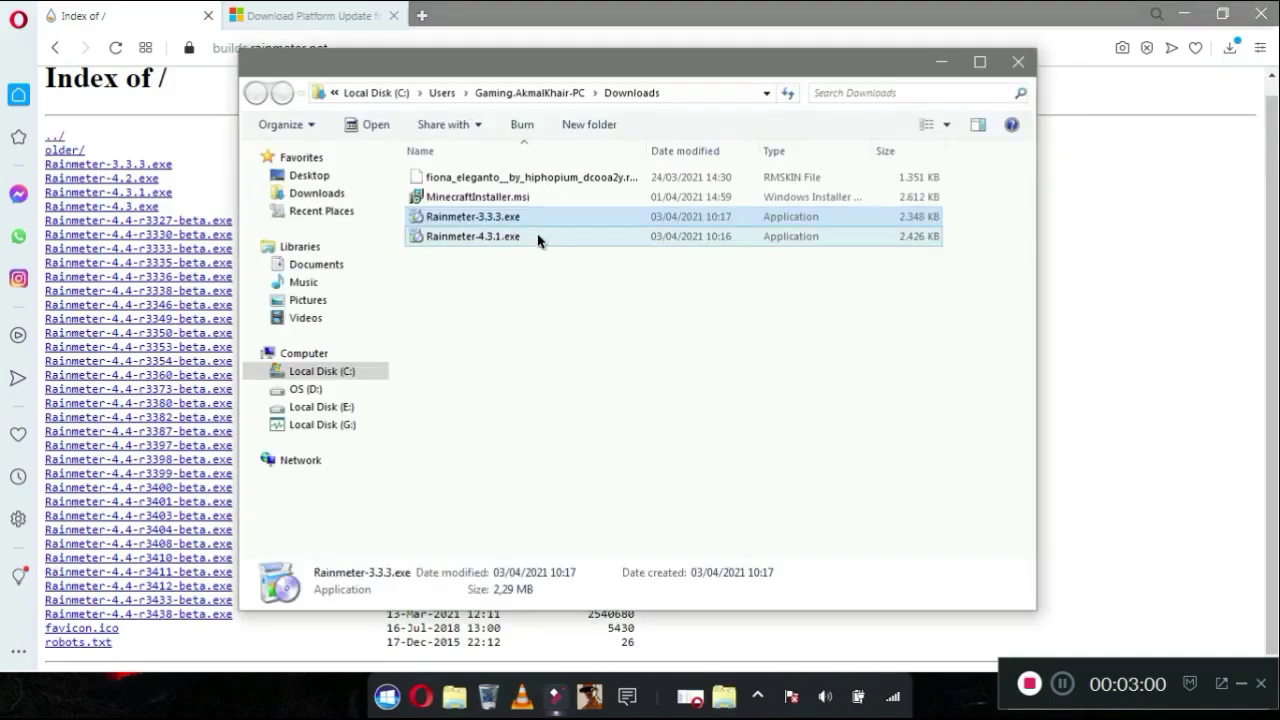
- Try to run the Rainmeter-4.3.1.exe installer from the Downloads folder
left_click(537, 244)
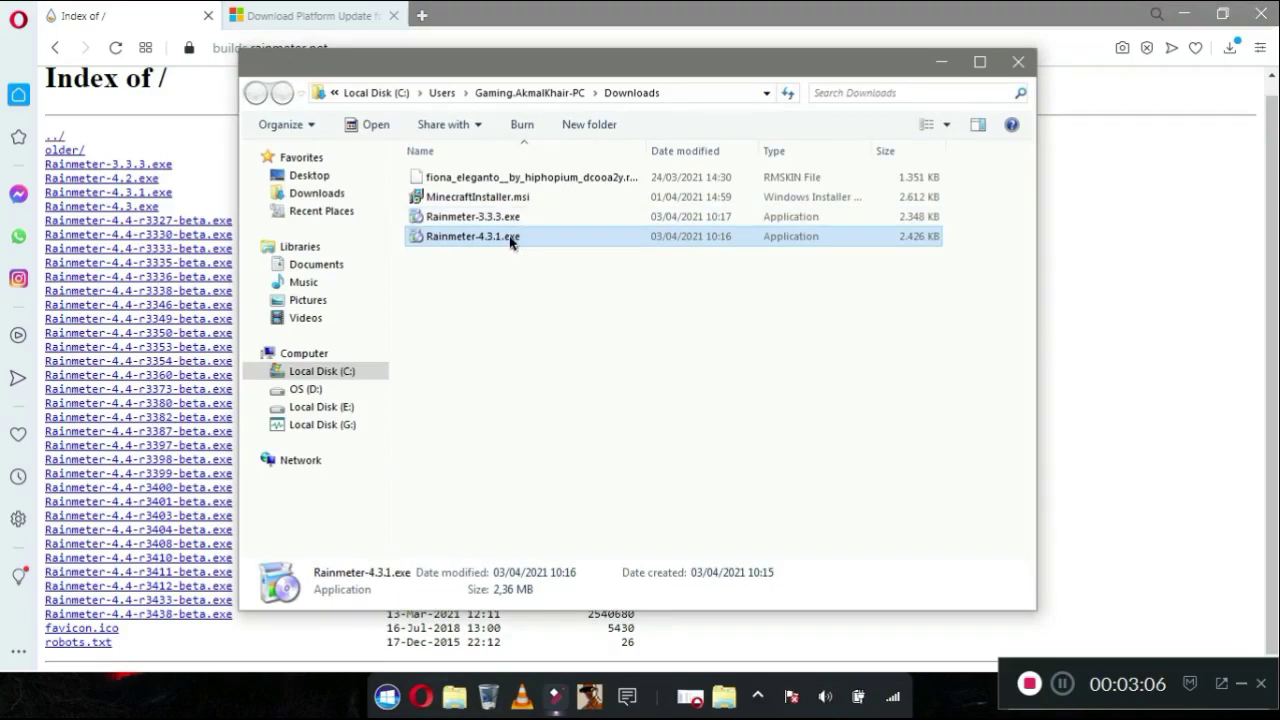
double_click(512, 241)
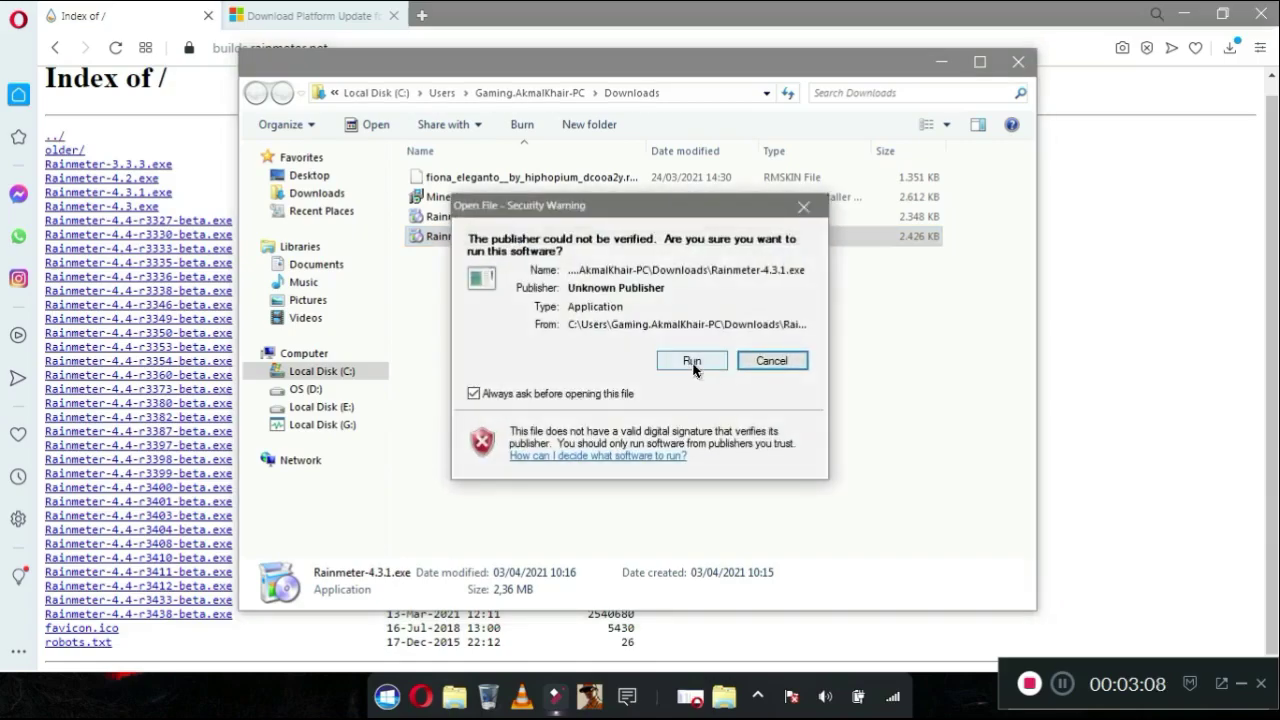
left_click(692, 362)
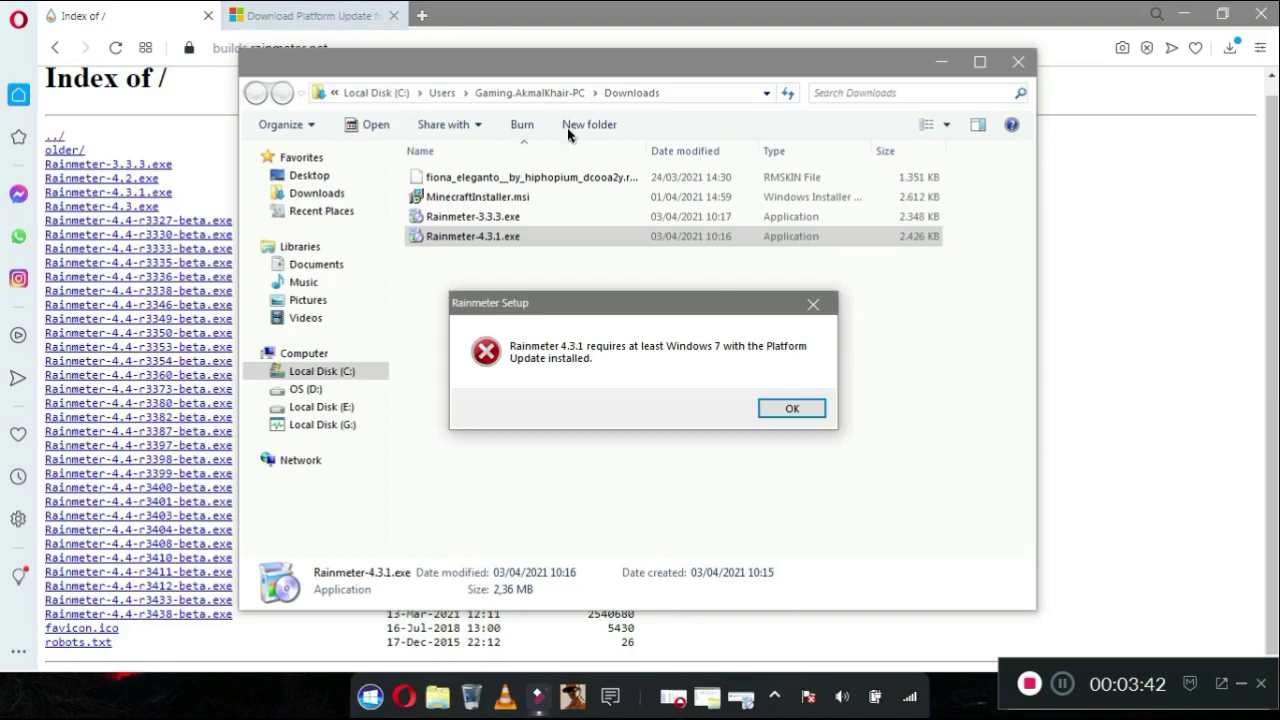
left_click(792, 408)
- Run the Rainmeter-3.3.3.exe installer with Indonesian as its language, exit the setup without installing, and close the Downloads folder
left_click(477, 216)
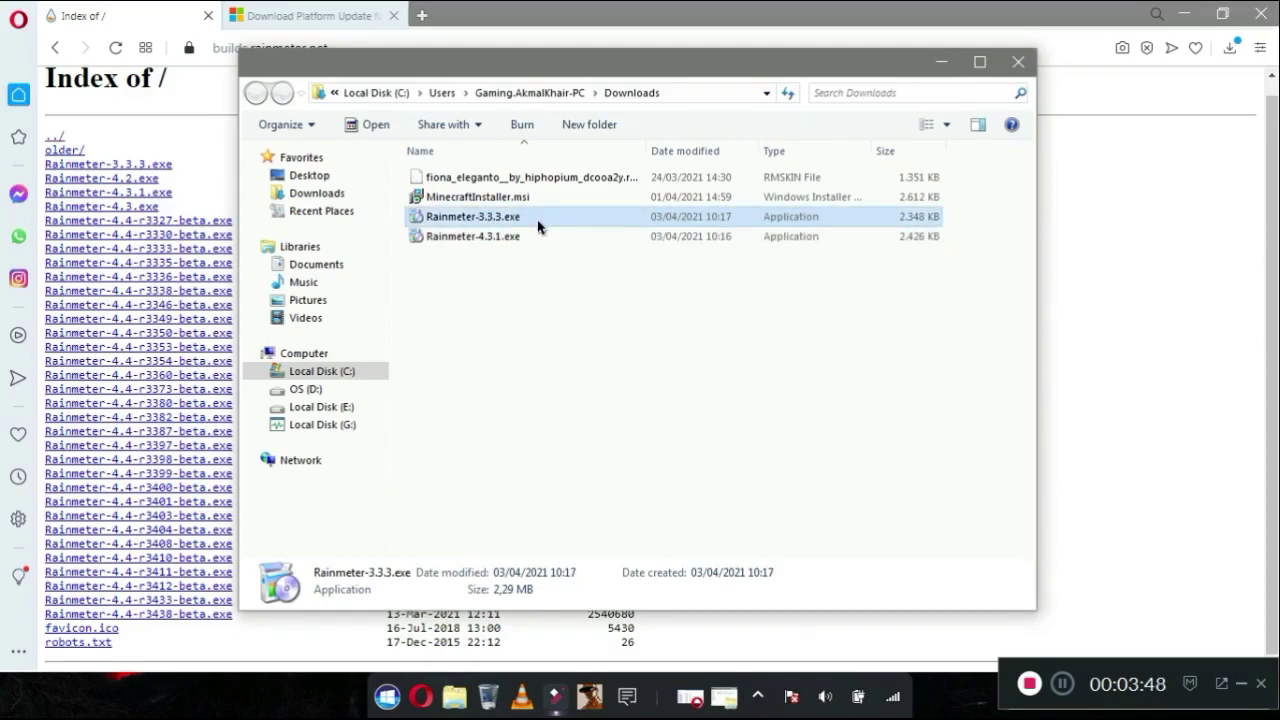
double_click(538, 226)
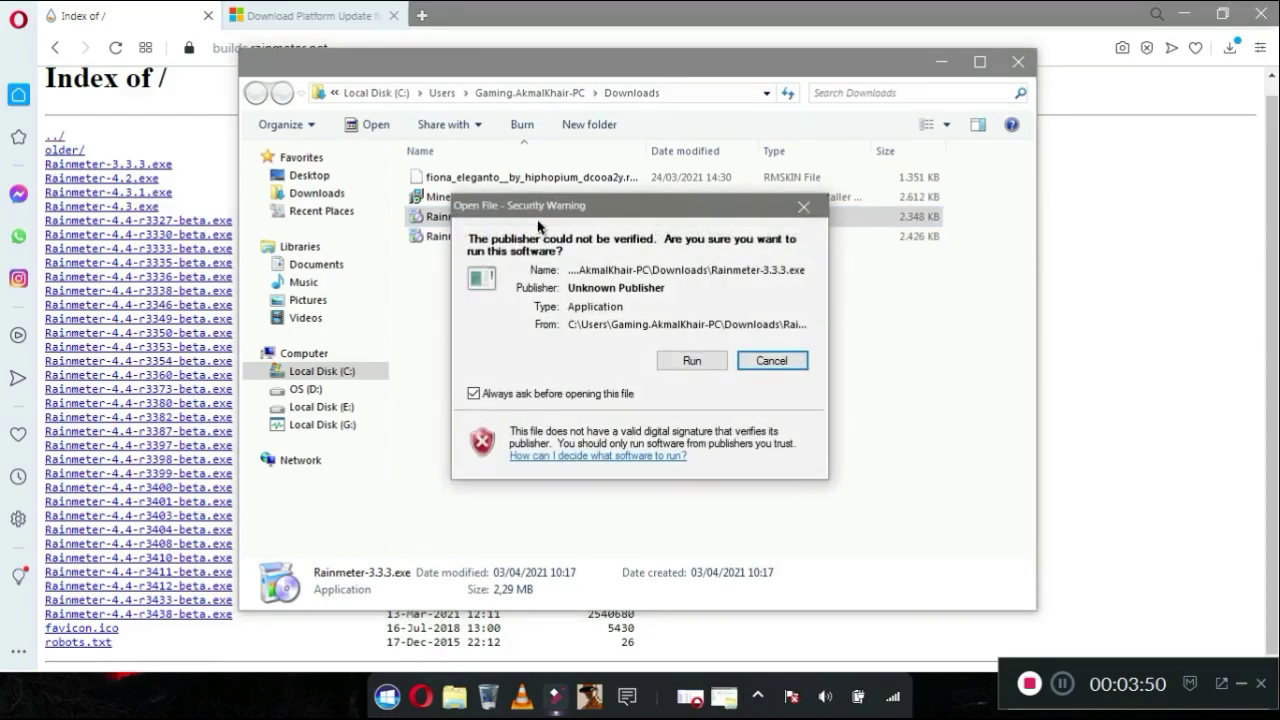
left_click(698, 362)
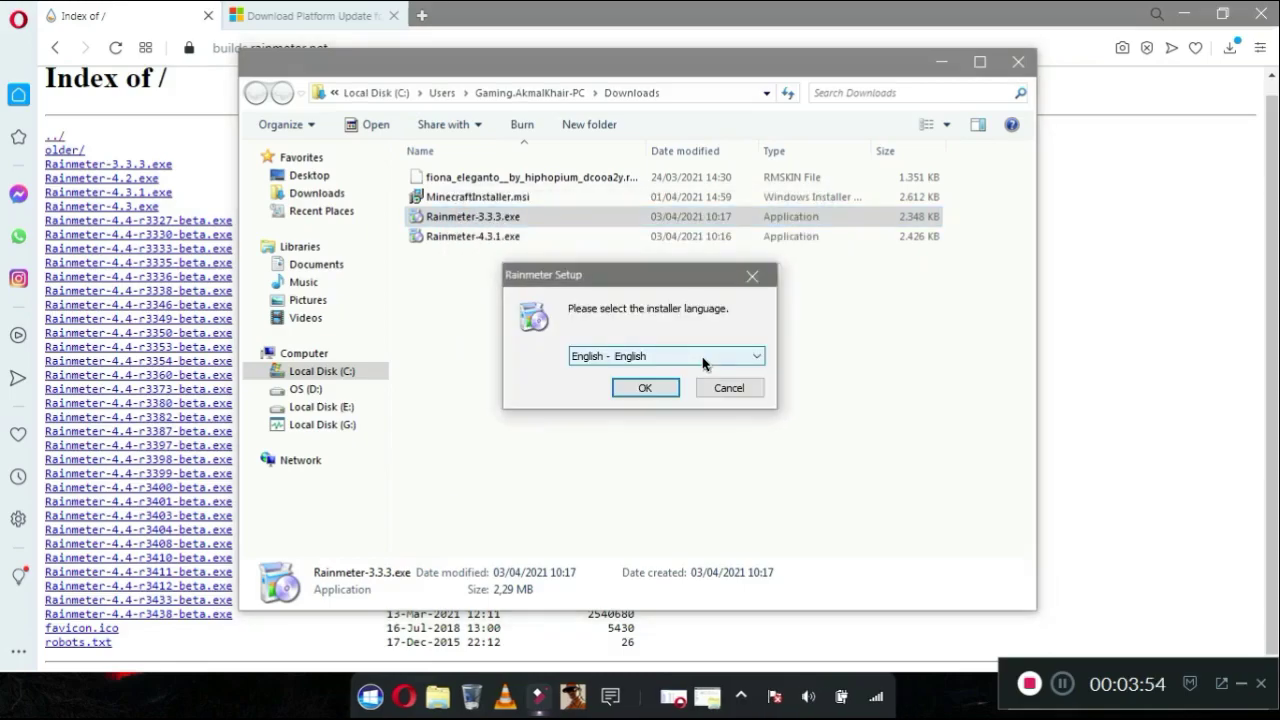
left_click(703, 356)
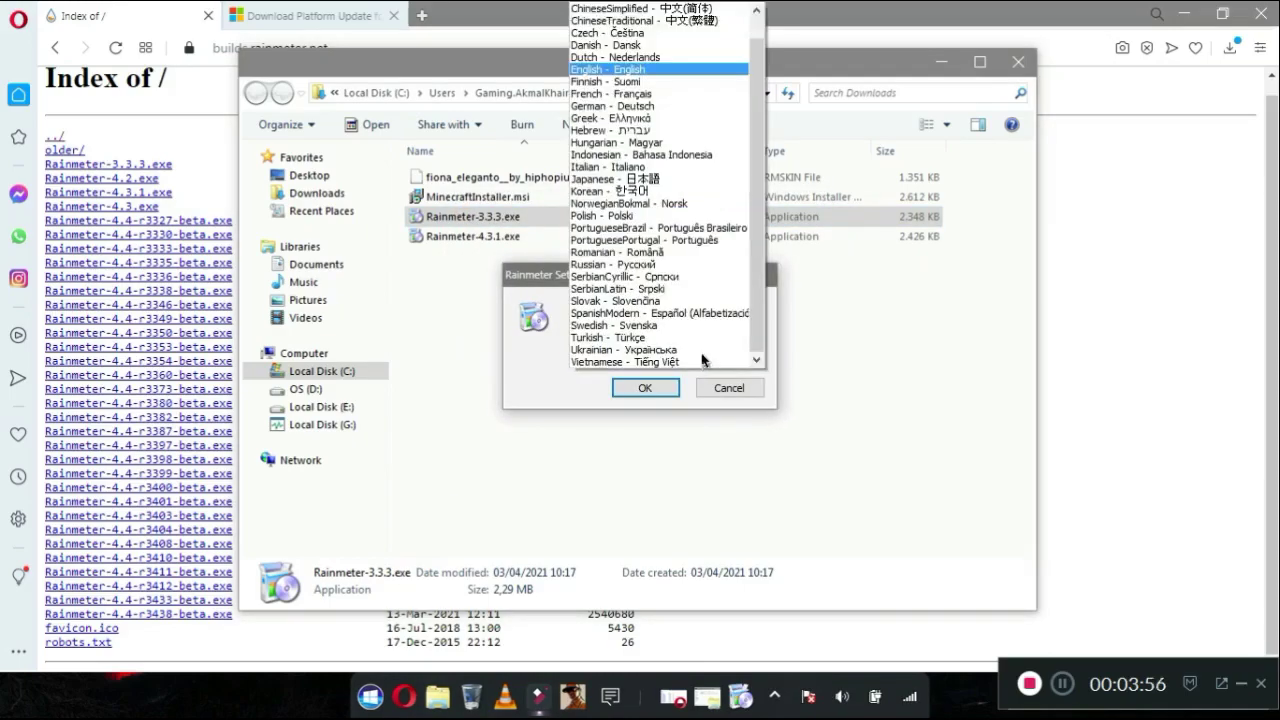
left_click(668, 156)
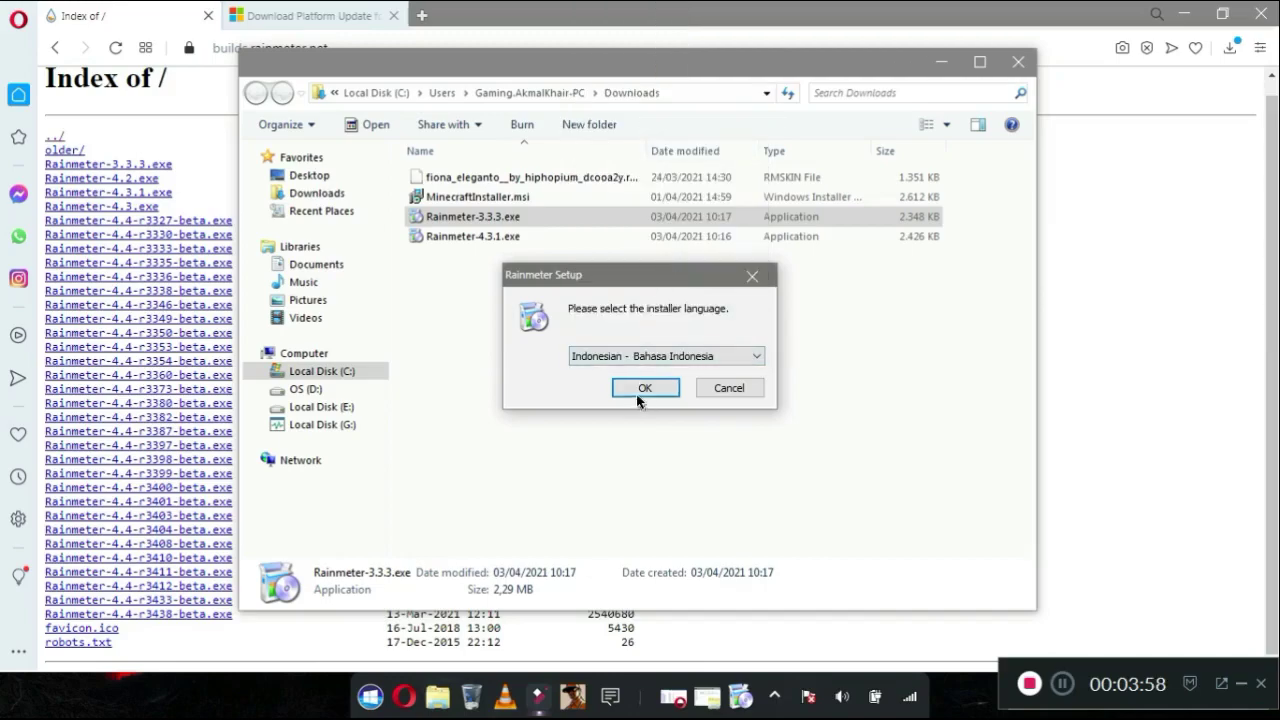
left_click(642, 390)
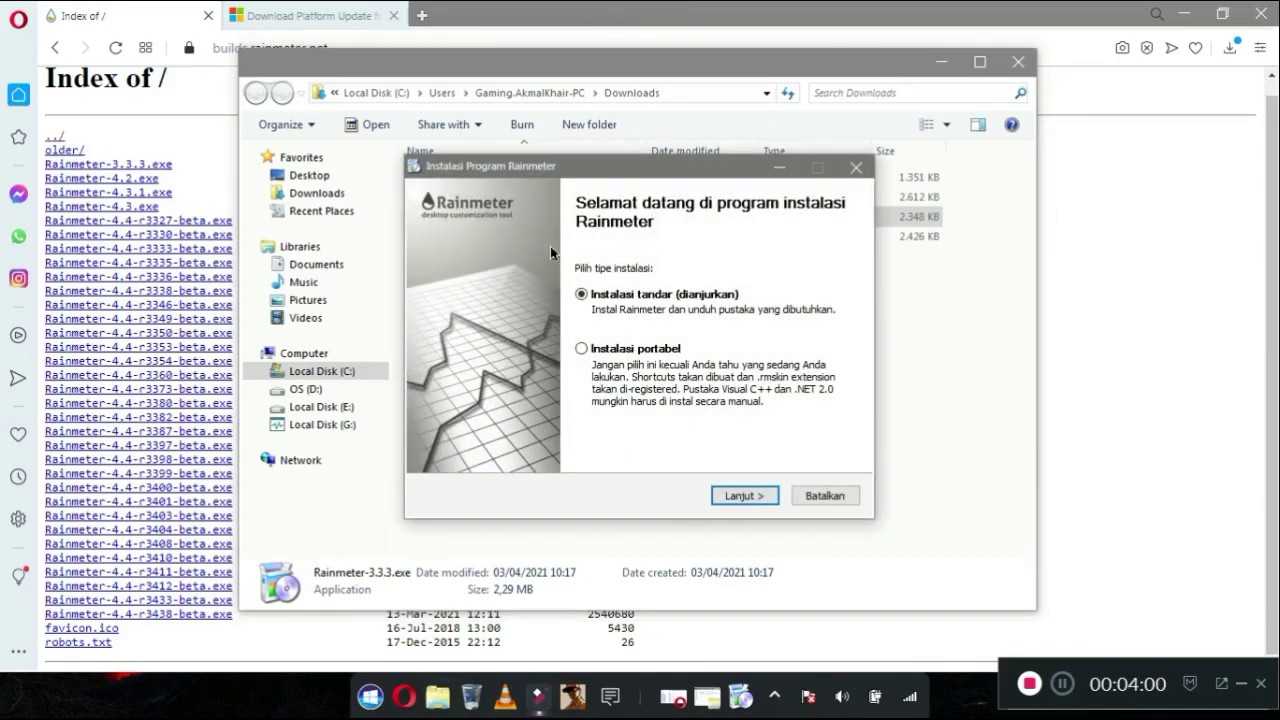
left_click(853, 170)
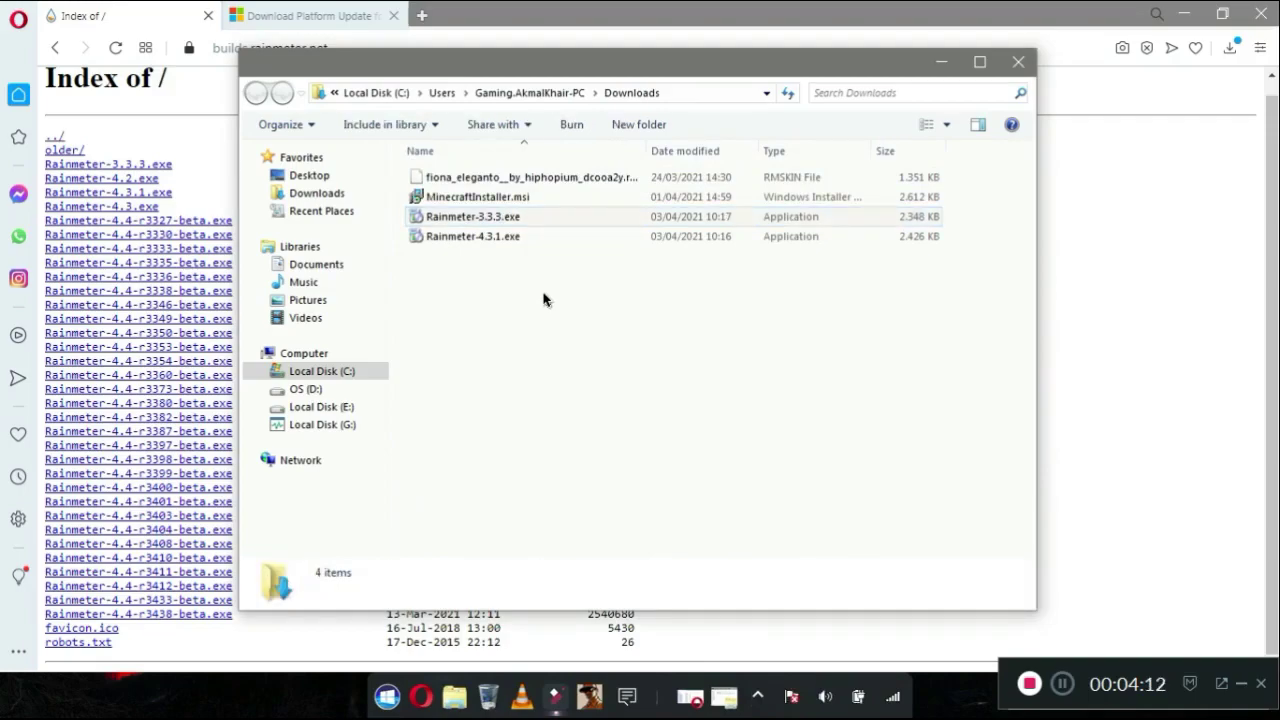
left_click(1018, 63)
- Go to the already opened Platform Update for Windows 7 download page and choose English as the language
left_click(305, 15)
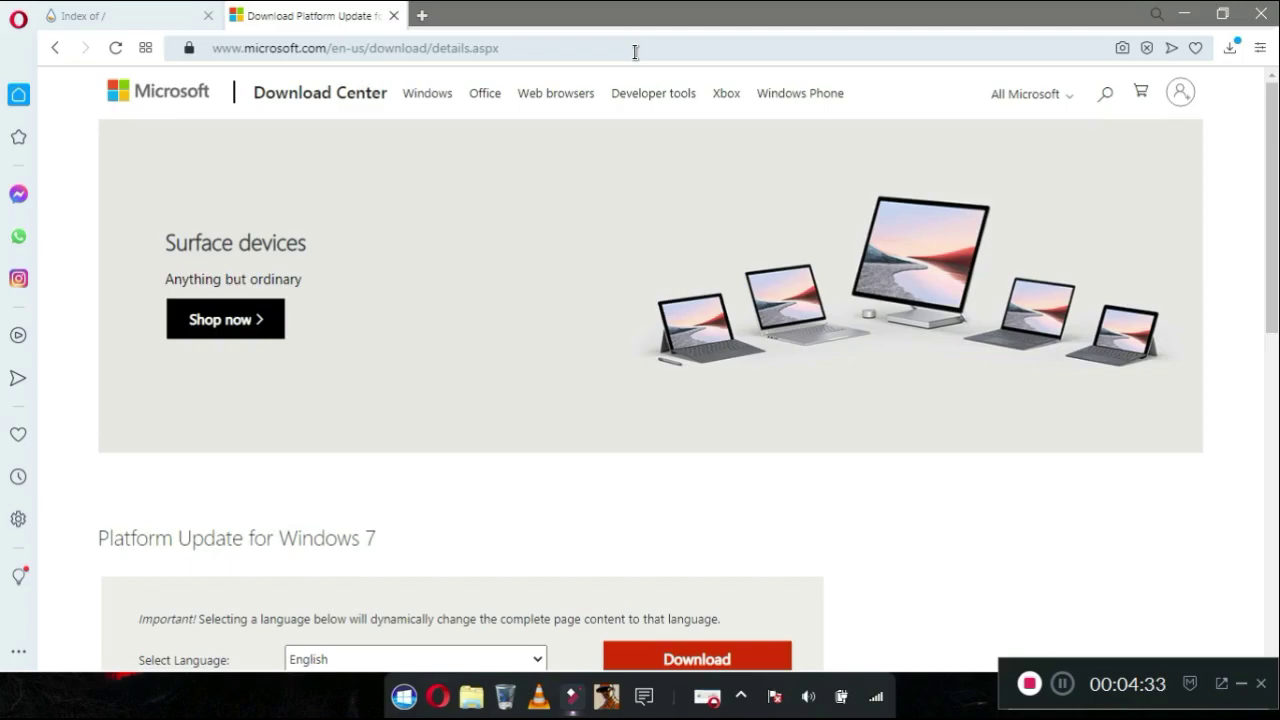
left_click_drag(1273, 176, 1275, 306)
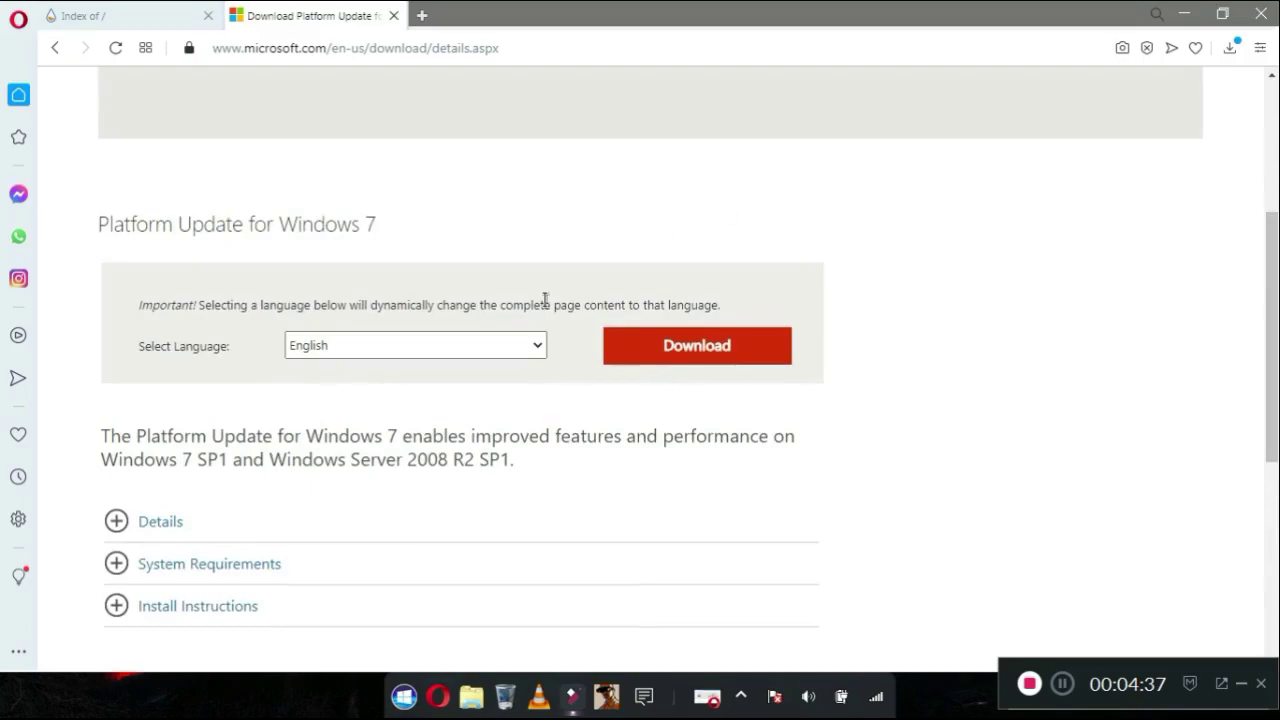
left_click(530, 348)
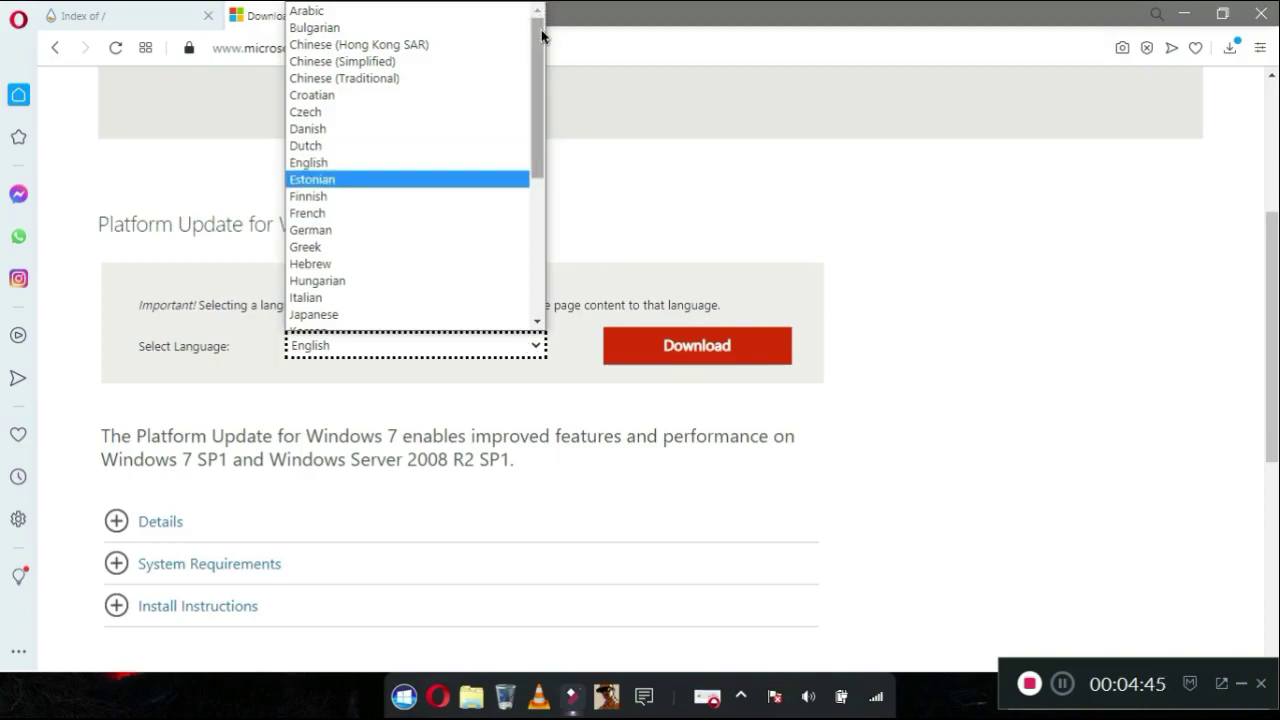
mouse_move(540, 46)
left_mouse_down()
mouse_move(537, 132)
mouse_move(537, 60)
left_mouse_up()
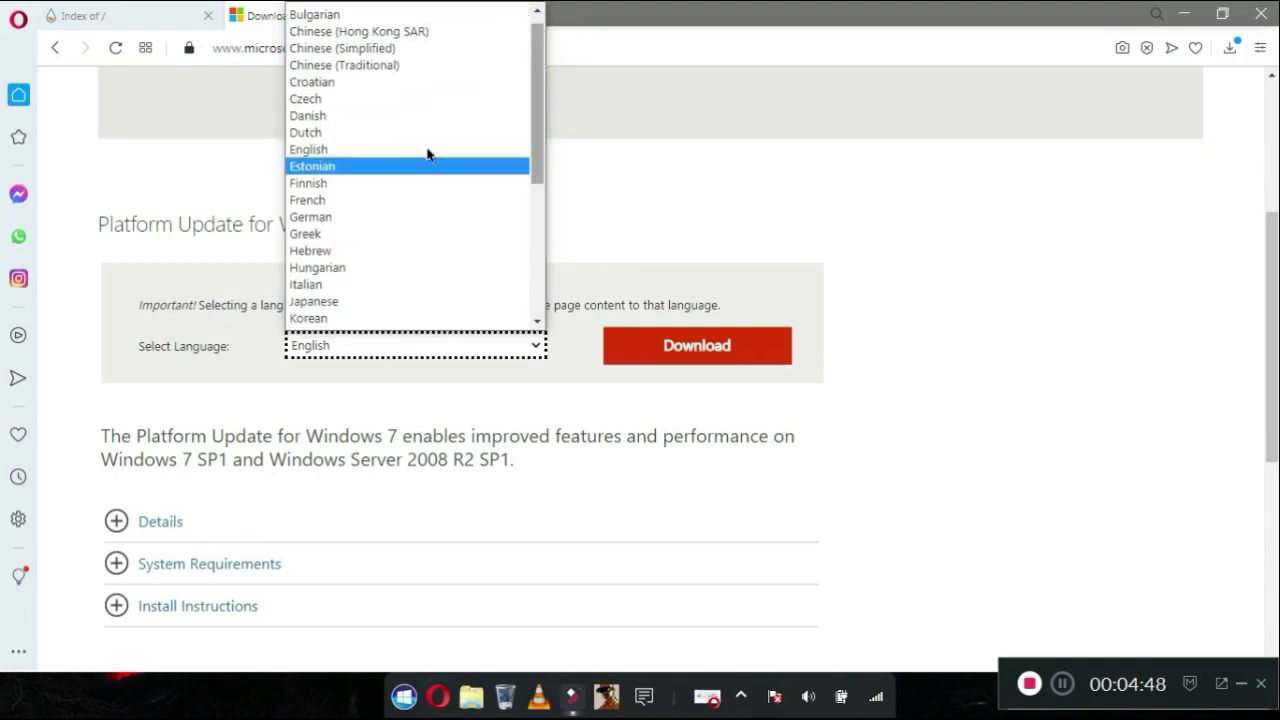
left_click(348, 150)
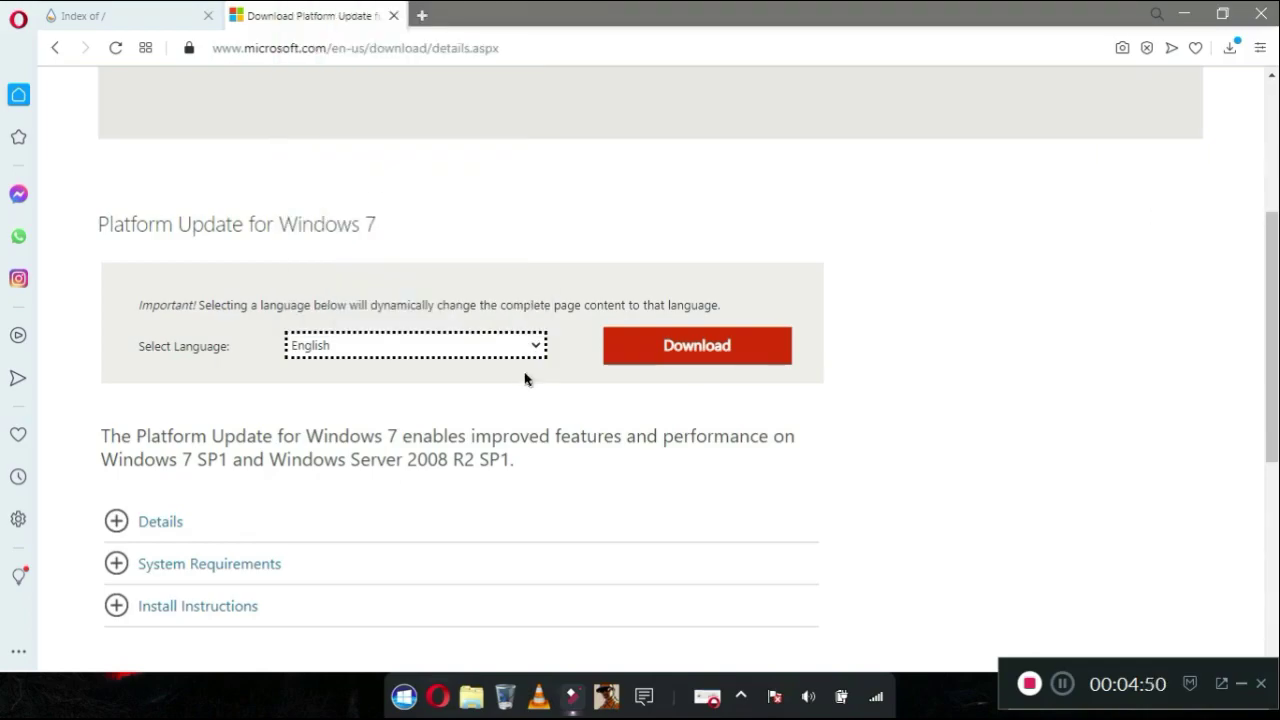
- Request the download of both Windows6.1-KB2670838 packages, x64 and x86, and allow the site to download multiple files
left_click(638, 348)
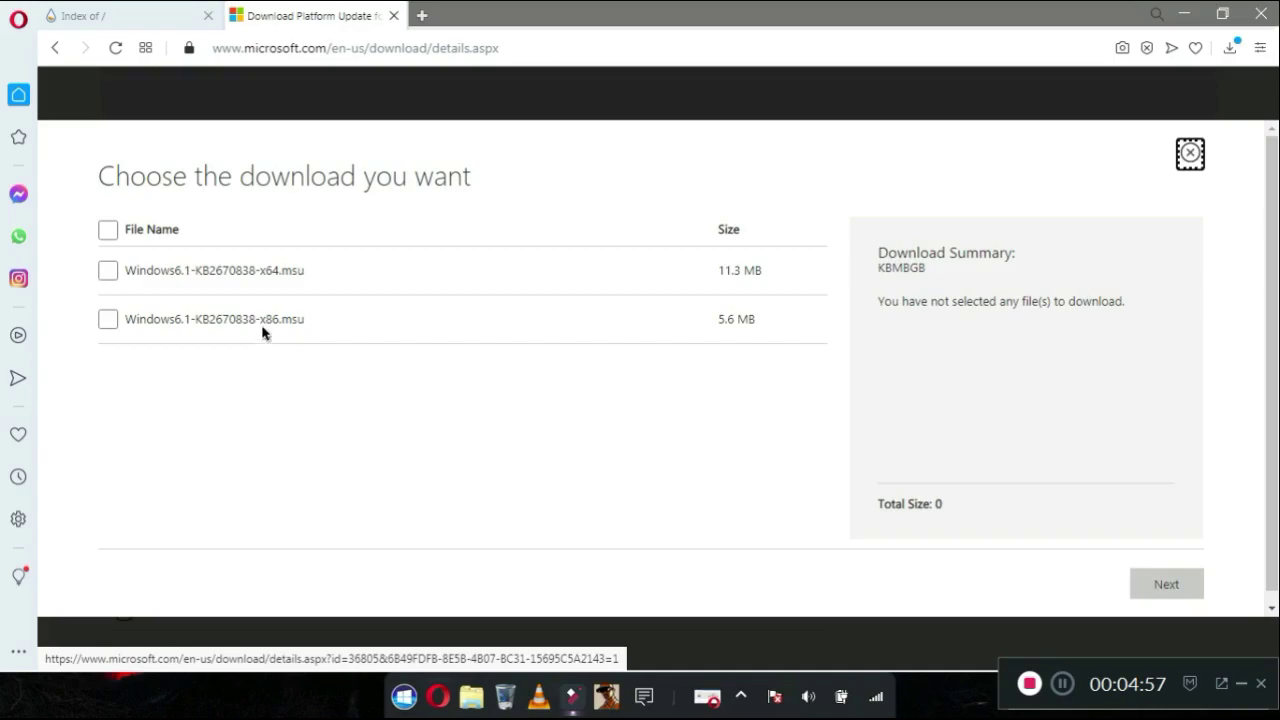
left_click(108, 271)
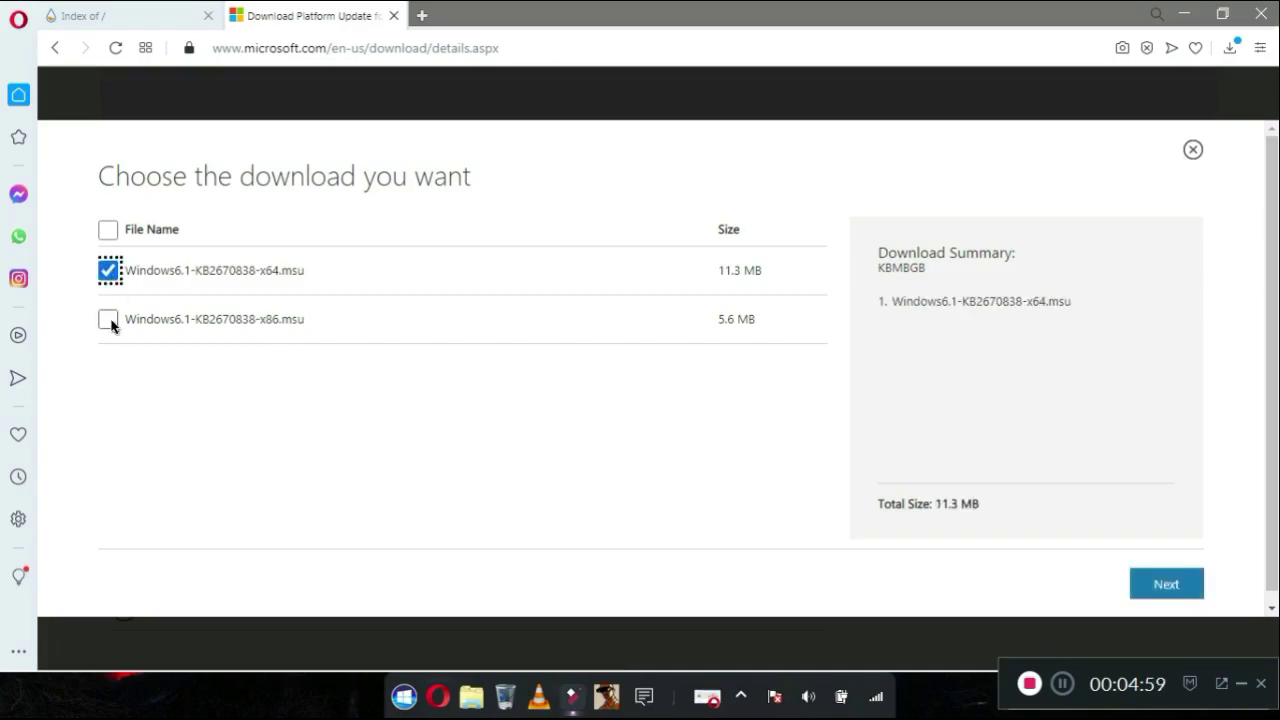
left_click(108, 320)
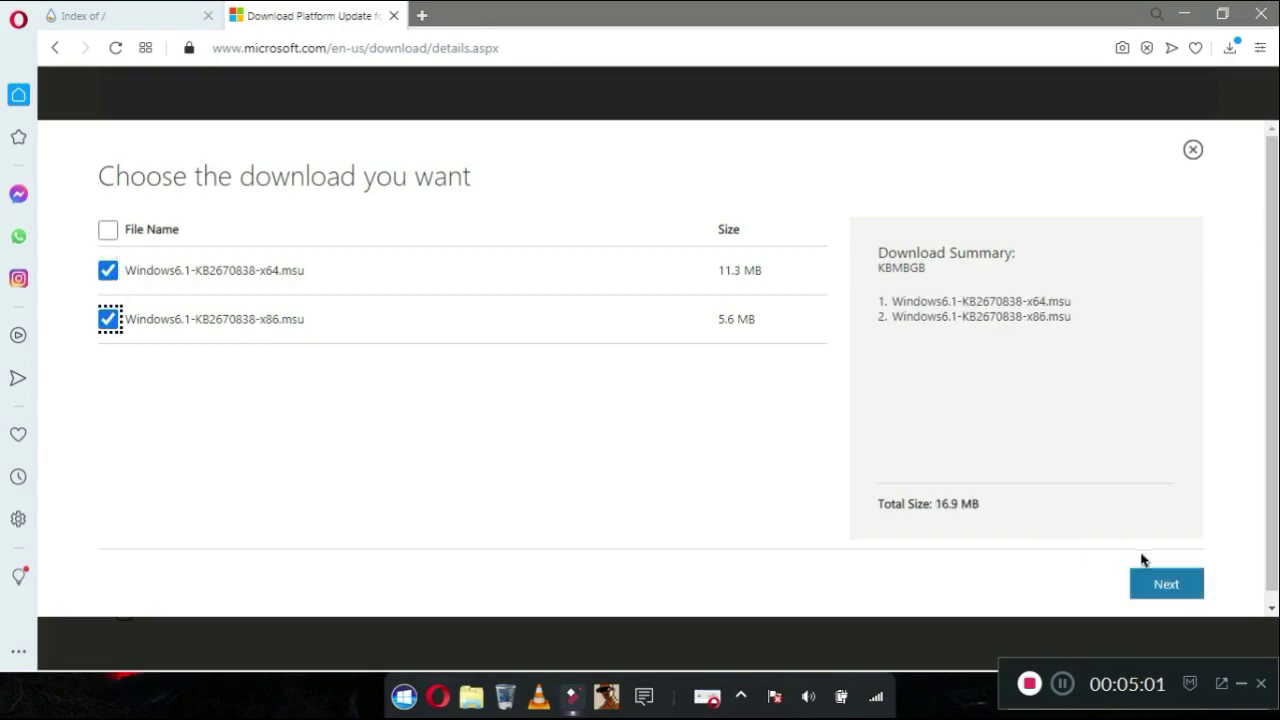
left_click(1166, 586)
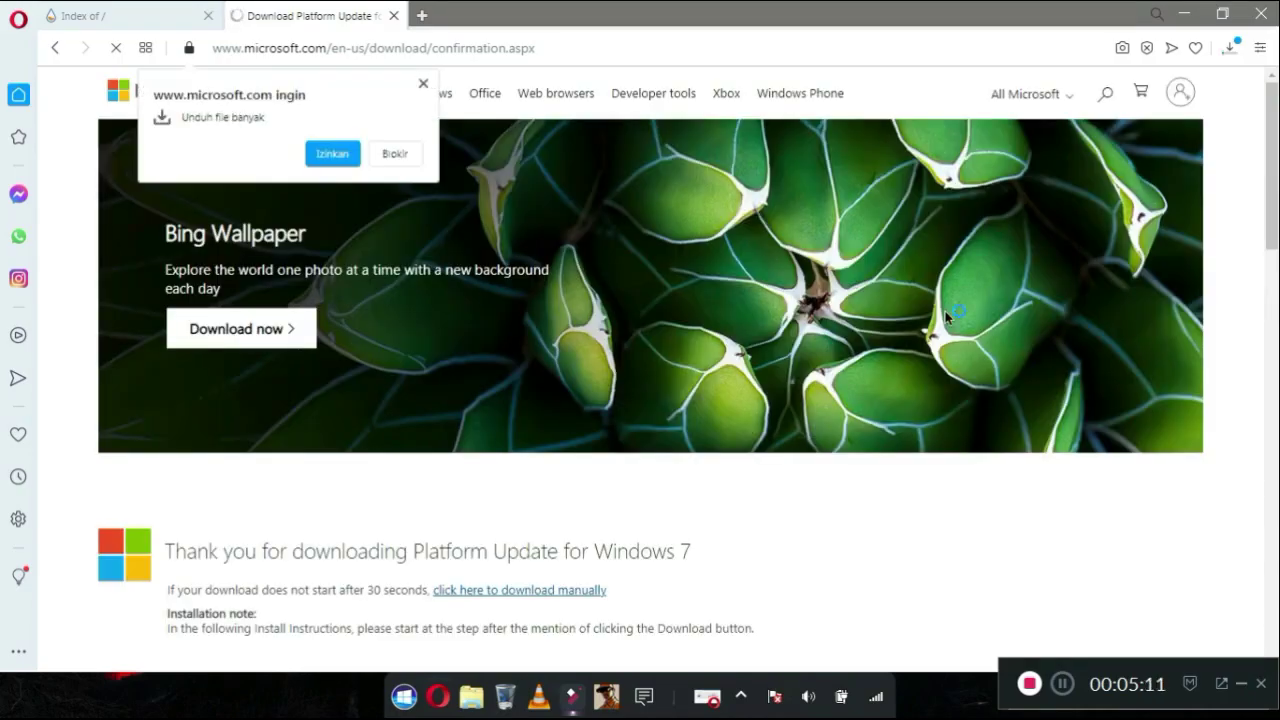
left_click(340, 155)
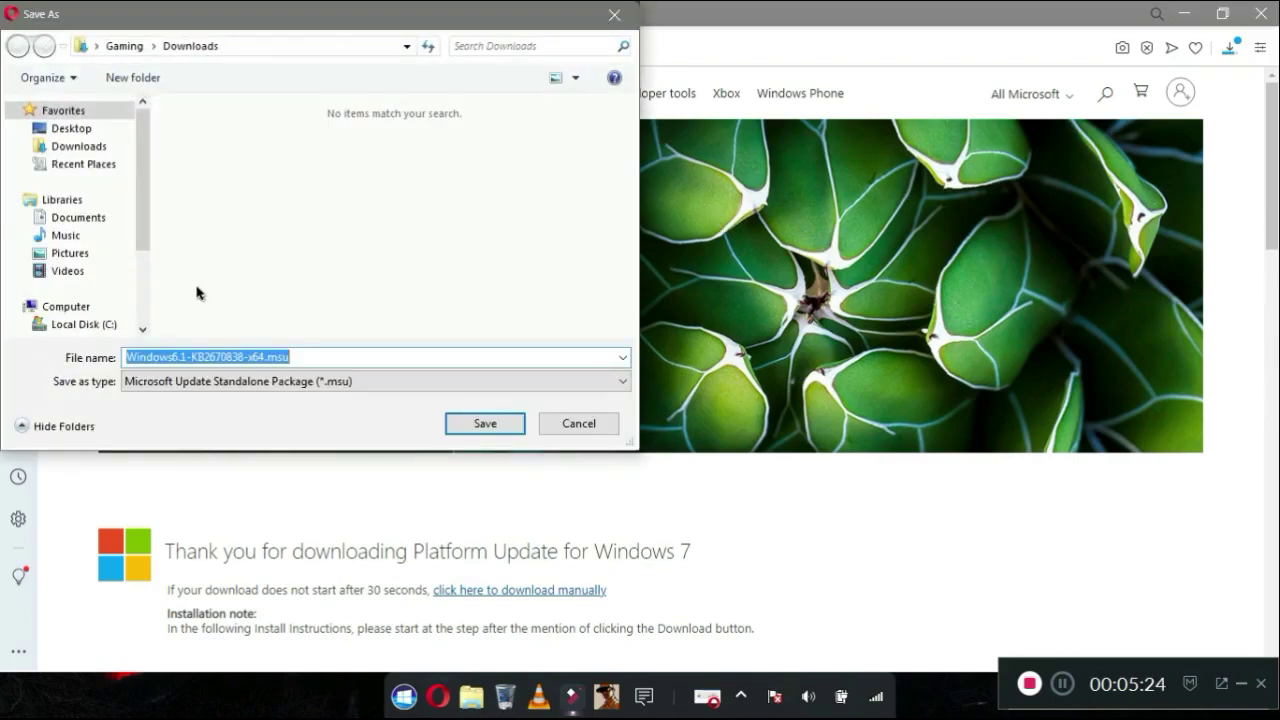
- Save the x64 and x86 update packages to the Downloads folder and minimize the browser
left_click(484, 423)
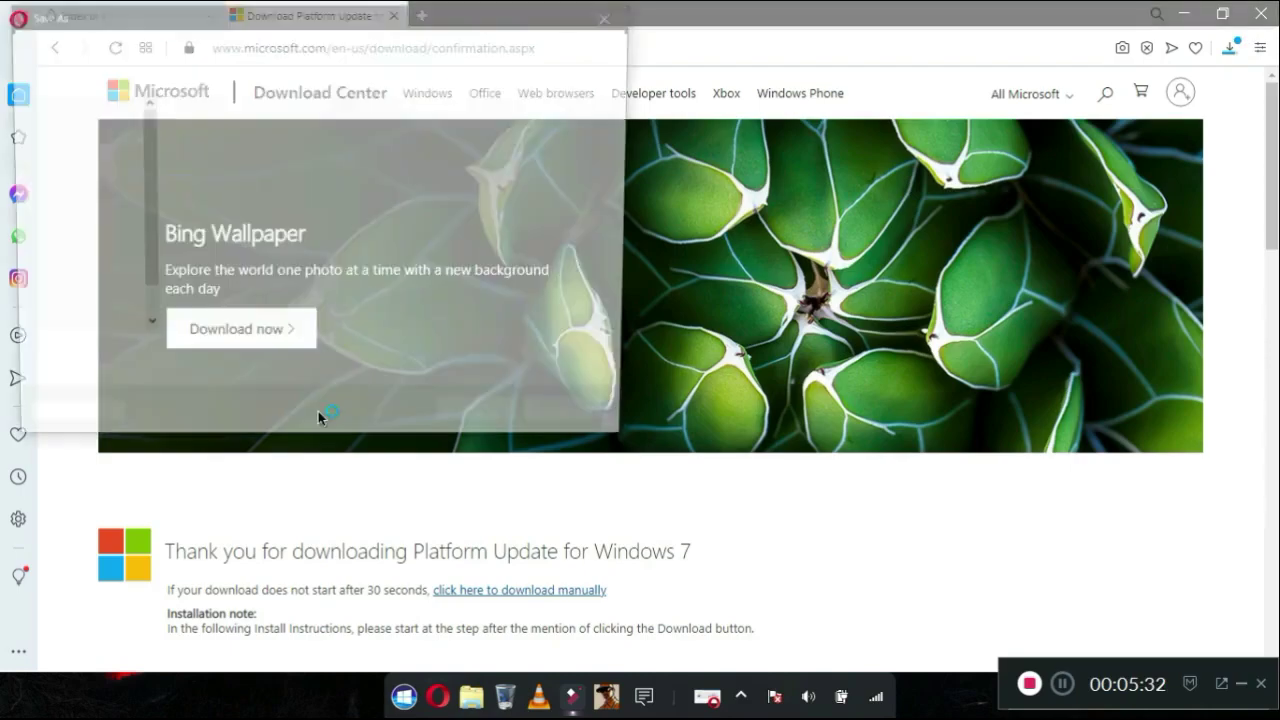
left_click(485, 423)
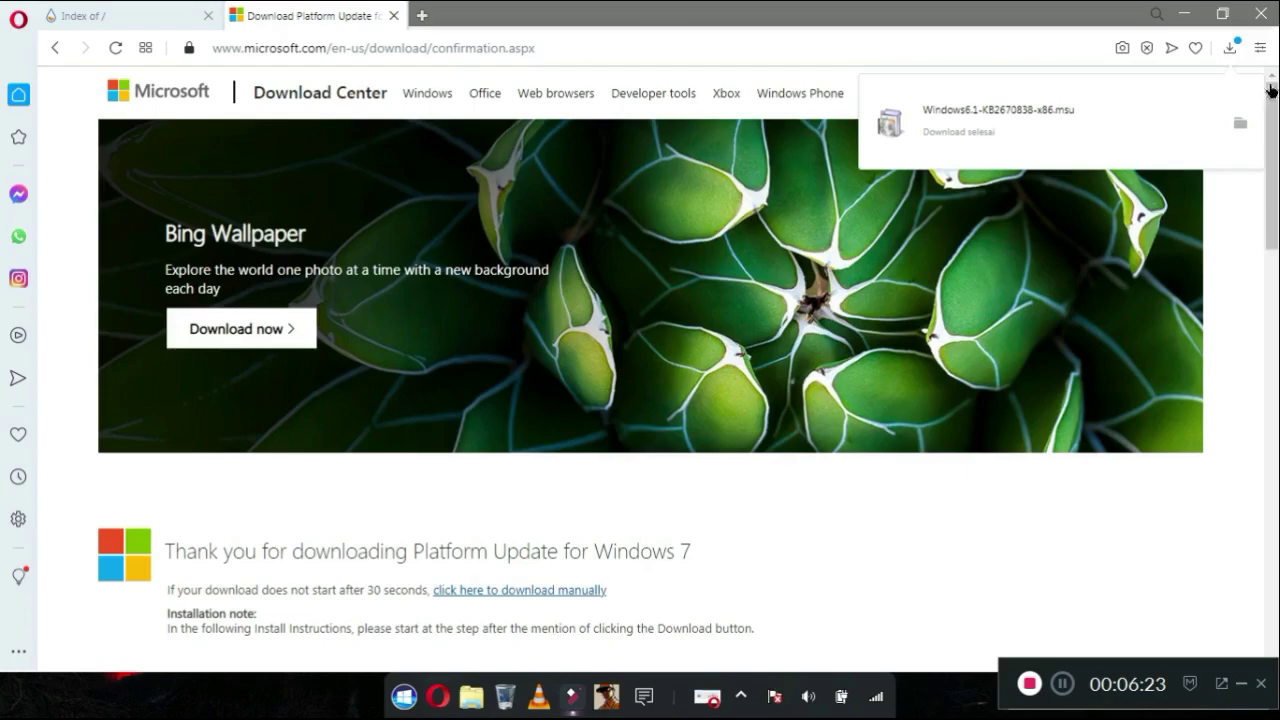
left_click(1230, 48)
left_click(1230, 50)
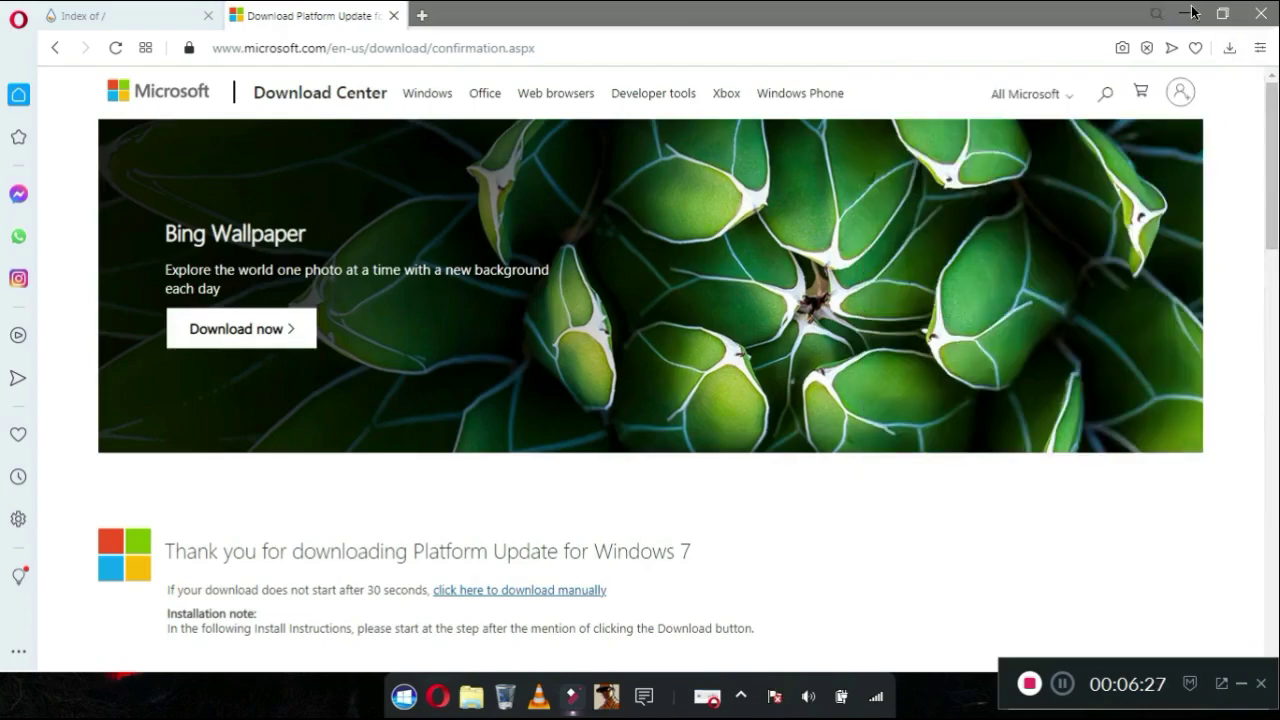
left_click(1190, 22)
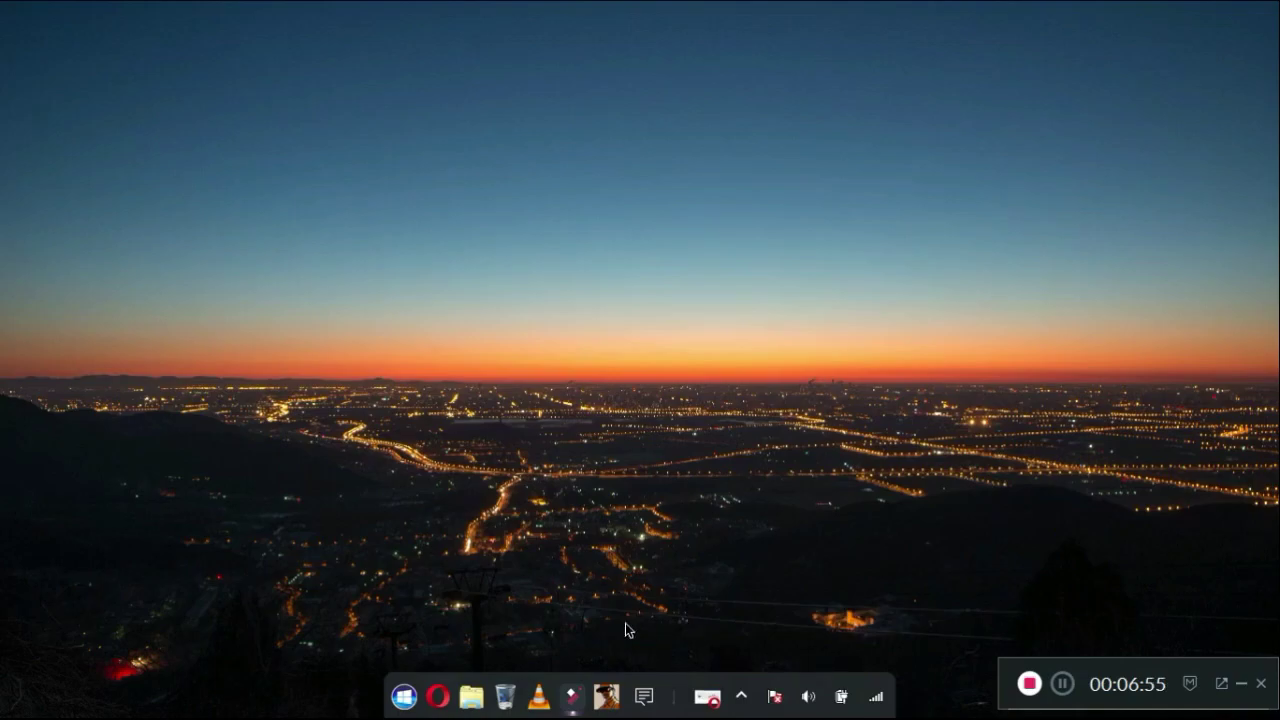
- Install the Windows6.1-KB2670838-x64.msu update from the Downloads folder in Windows Explorer, then close the installer and folder without restarting
left_click(473, 693)
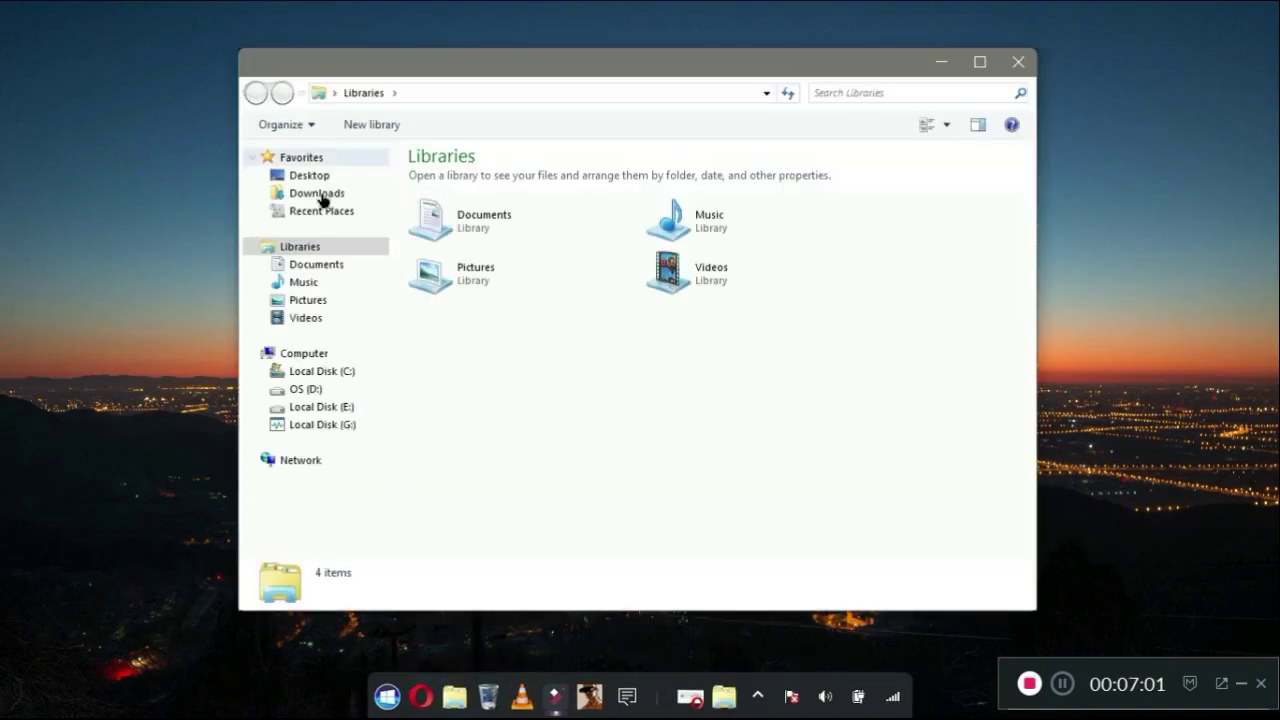
left_click(325, 194)
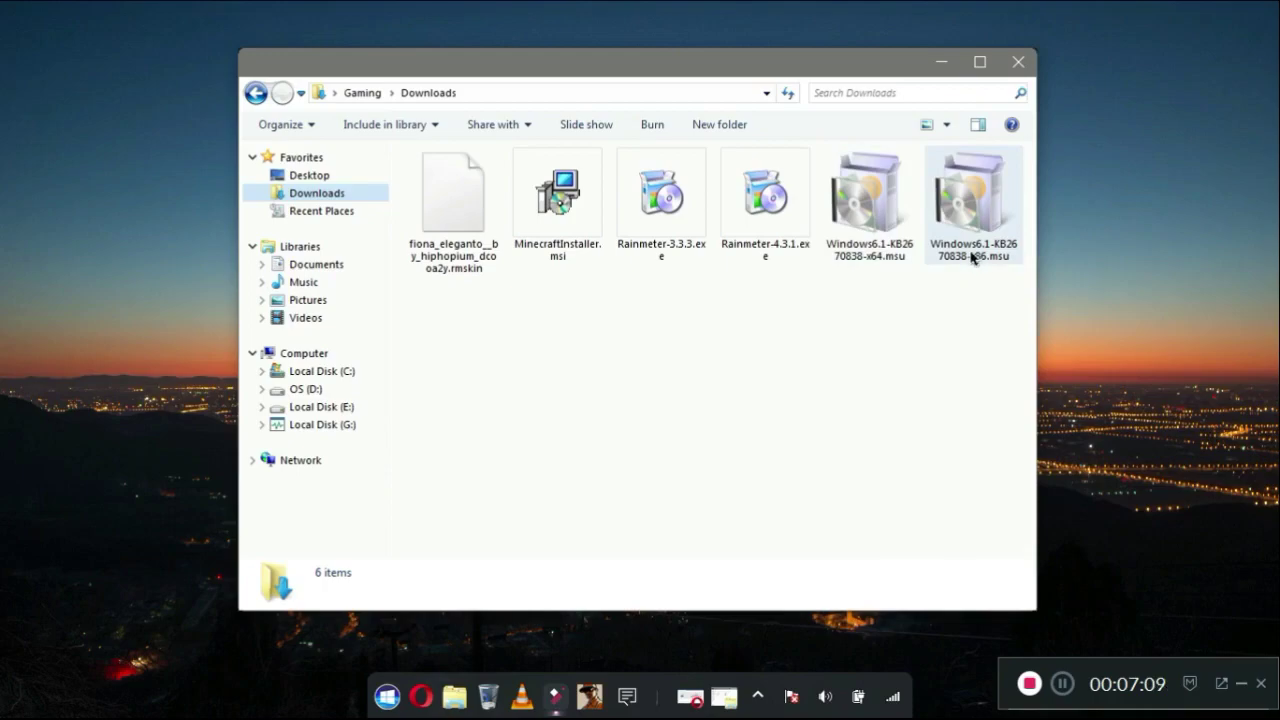
left_click(878, 243)
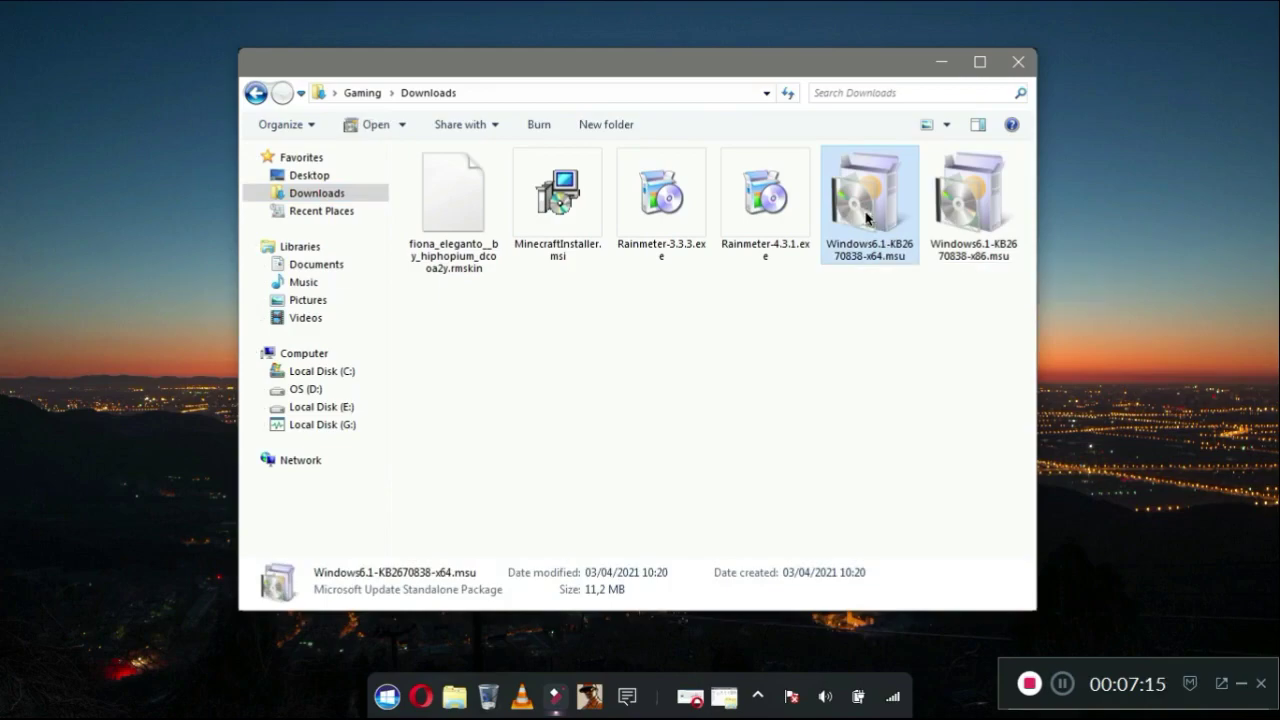
double_click(868, 215)
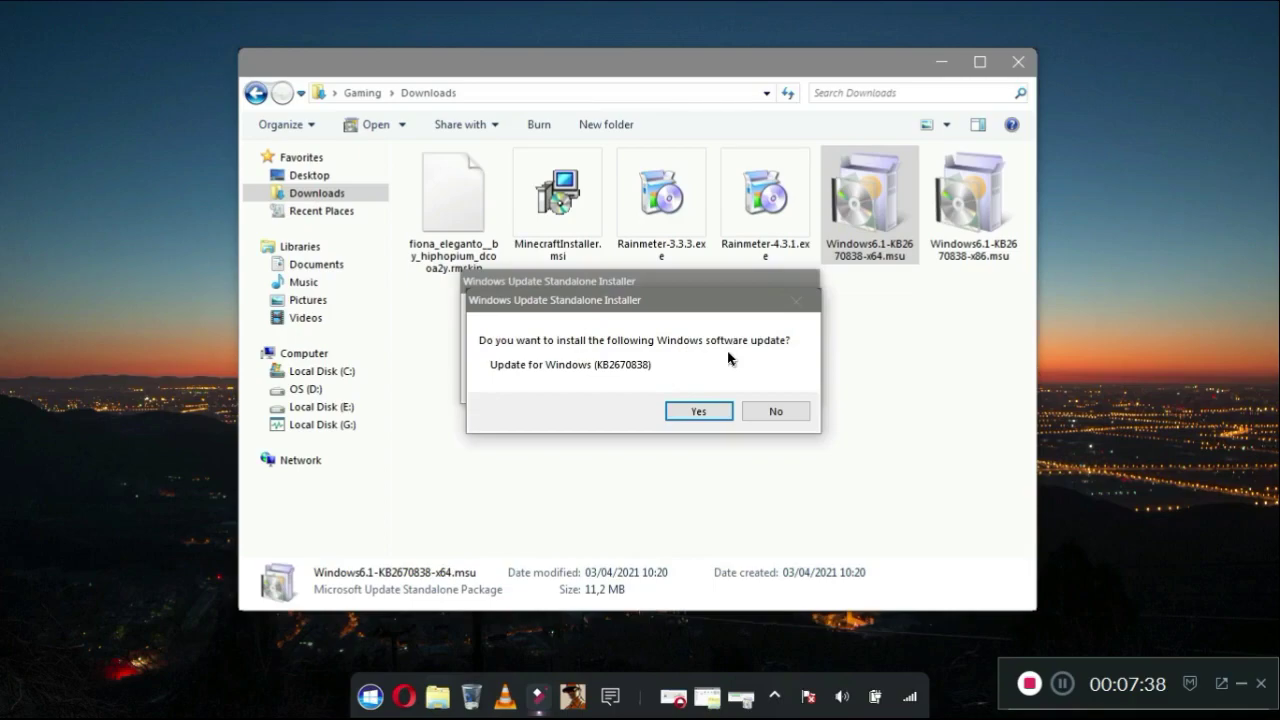
left_click(708, 418)
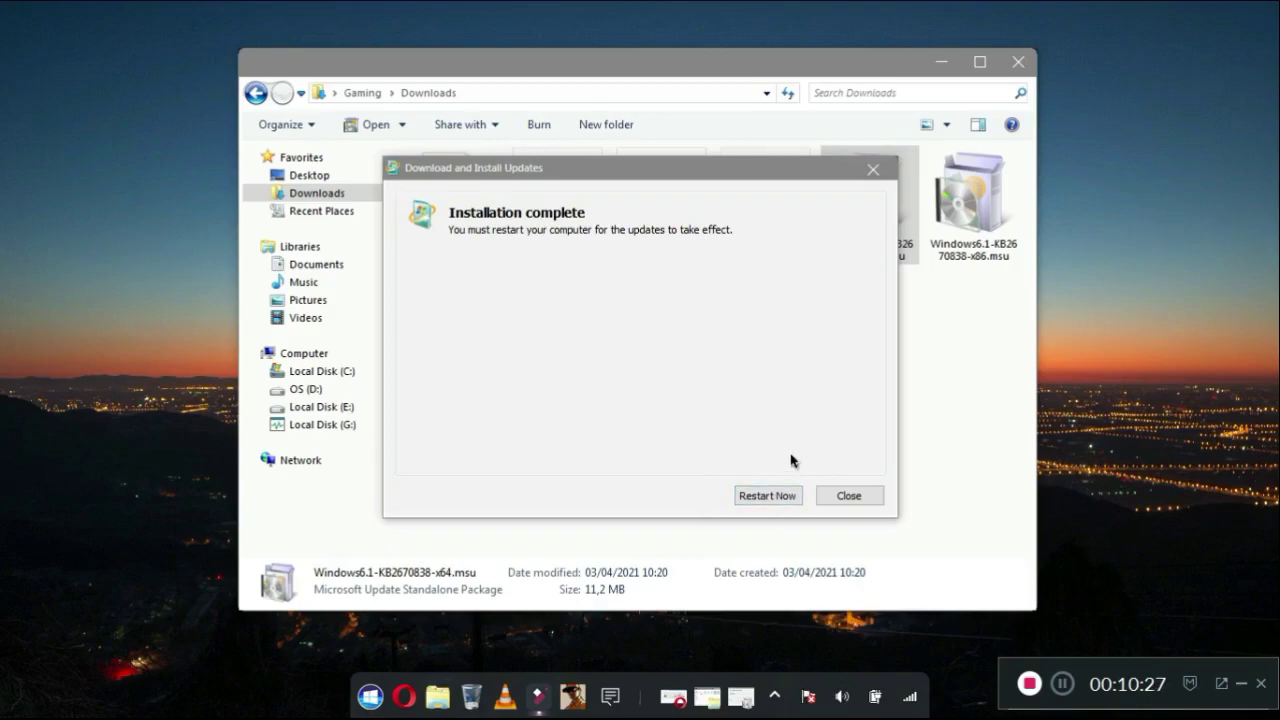
left_click(685, 69)
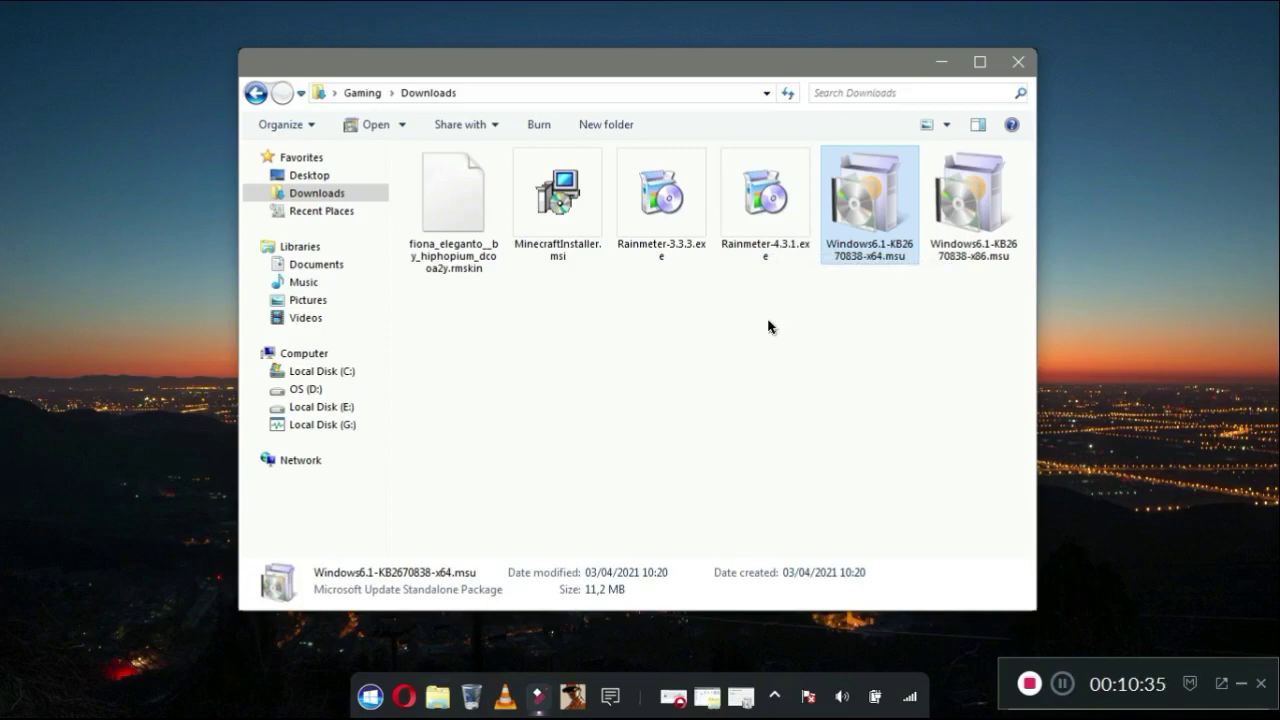
left_click(1018, 62)
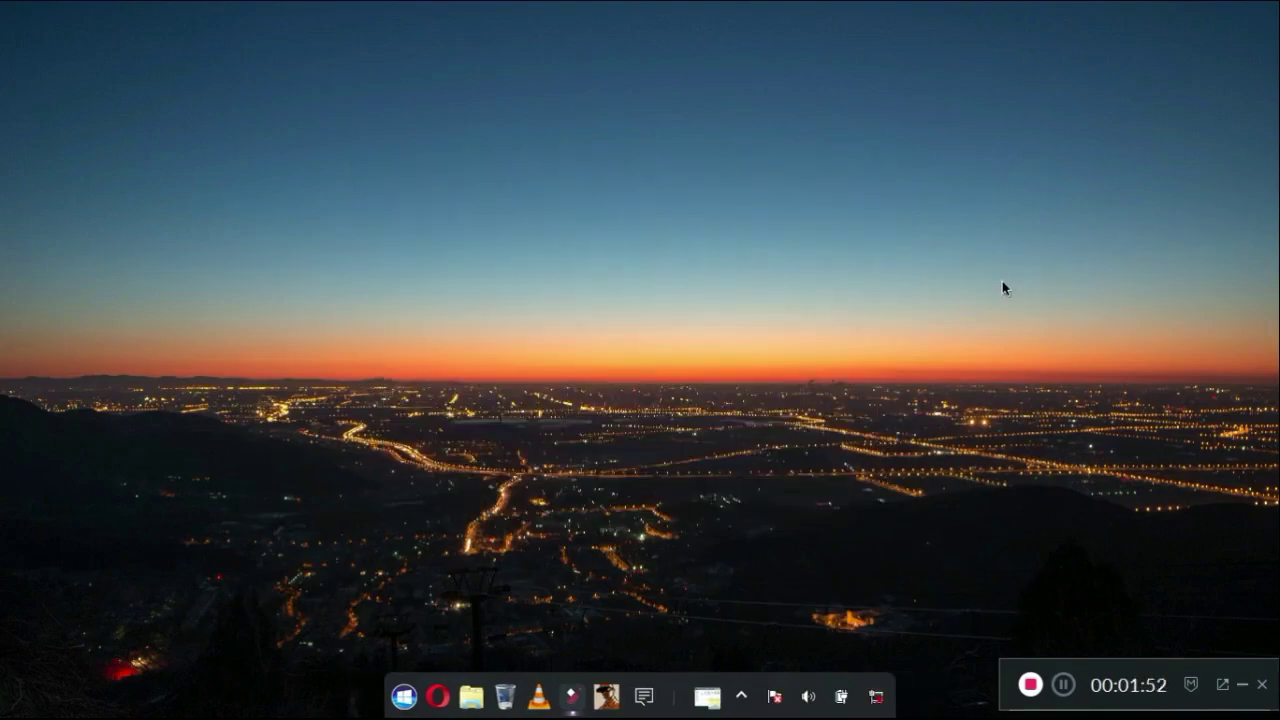
- Bring the Downloads folder back up and select Rainmeter-4.3.1.exe
left_click(716, 702)
left_click(769, 231)
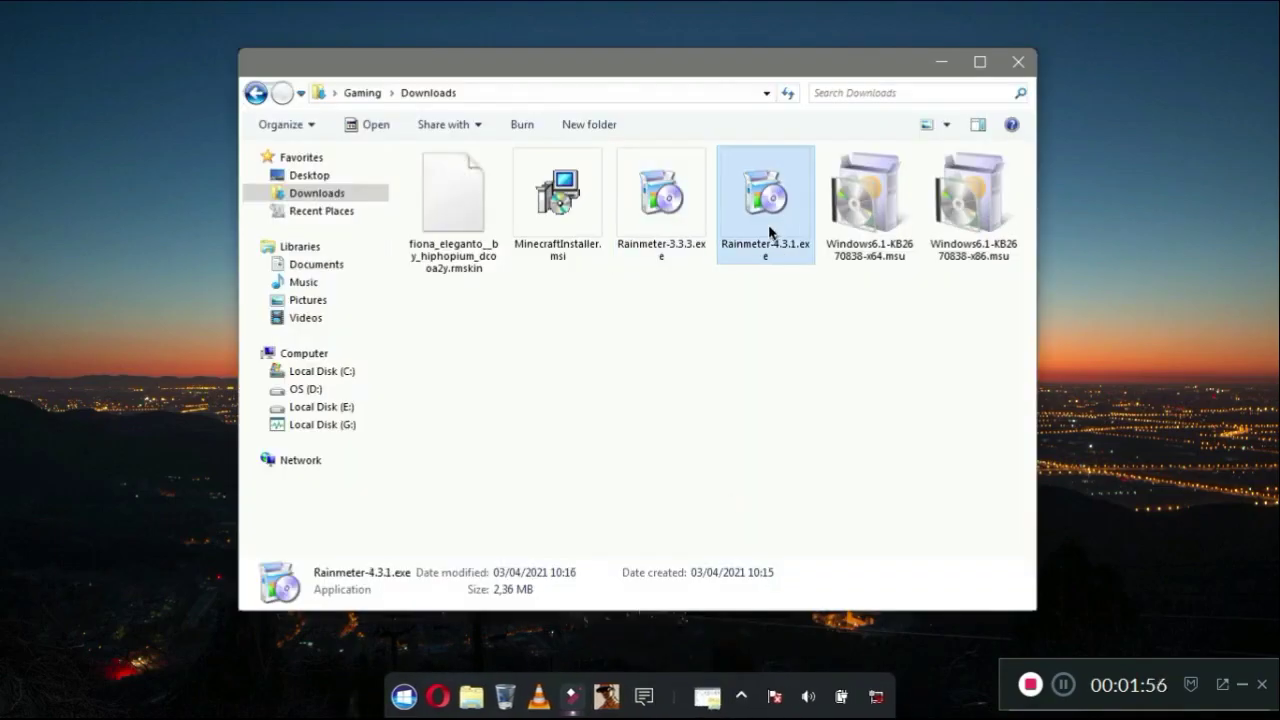
- Run the Rainmeter-3.3.3.exe installer from Downloads with Indonesian as the language and move its setup window clear of the installer files
double_click(670, 197)
left_click(692, 362)
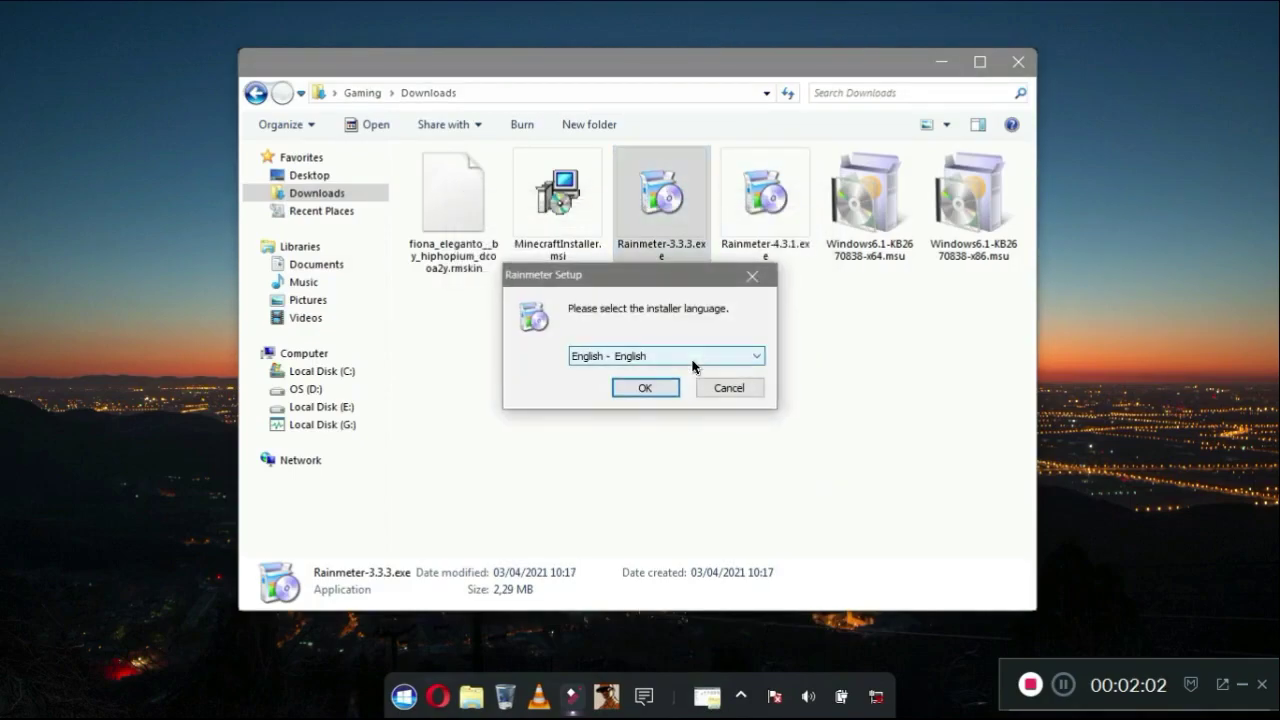
left_click(689, 365)
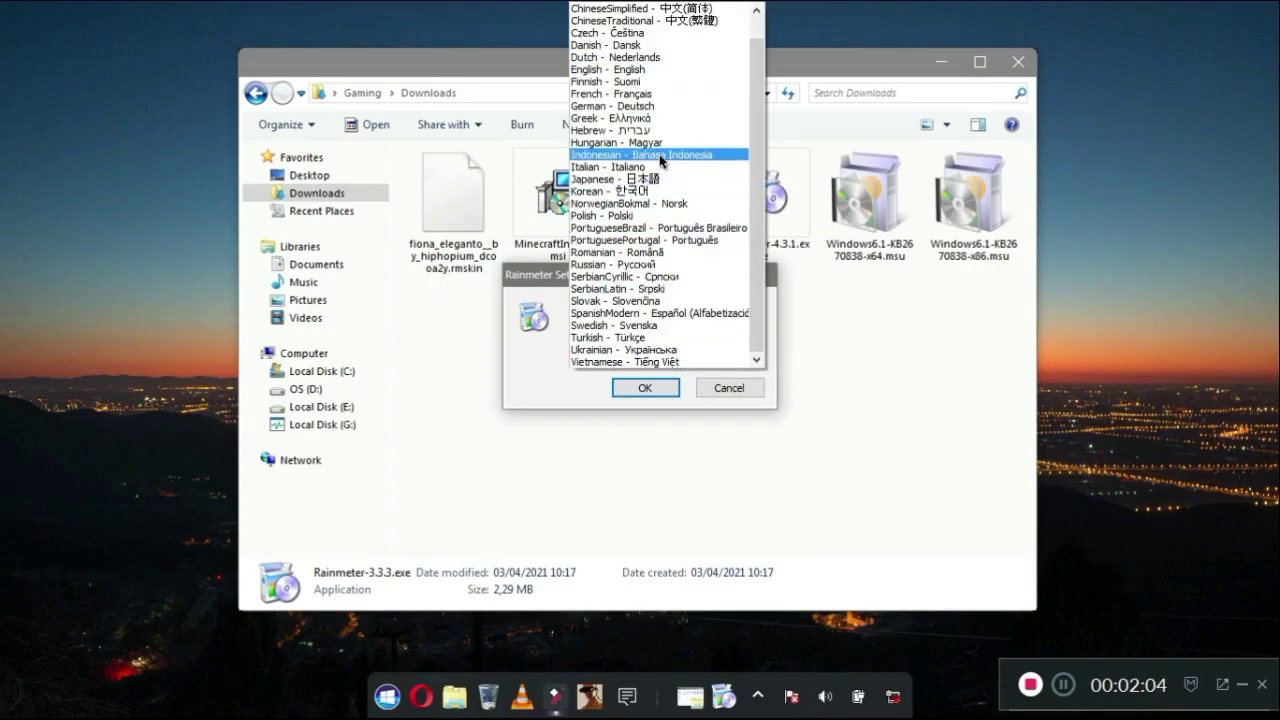
left_click(661, 156)
left_click(654, 386)
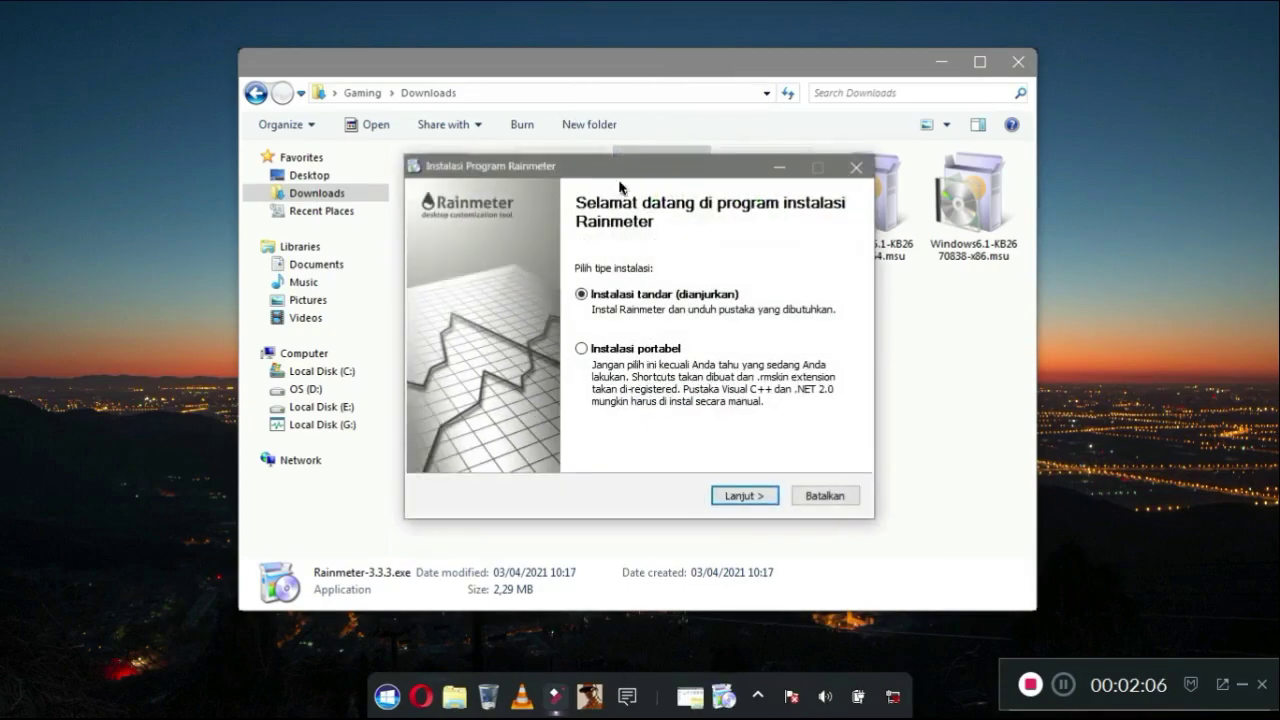
left_click_drag(621, 168, 254, 180)
- Run the Rainmeter-4.3.1.exe installer with Indonesian as the language and move its setup window away from the 3.3.3 one
double_click(765, 195)
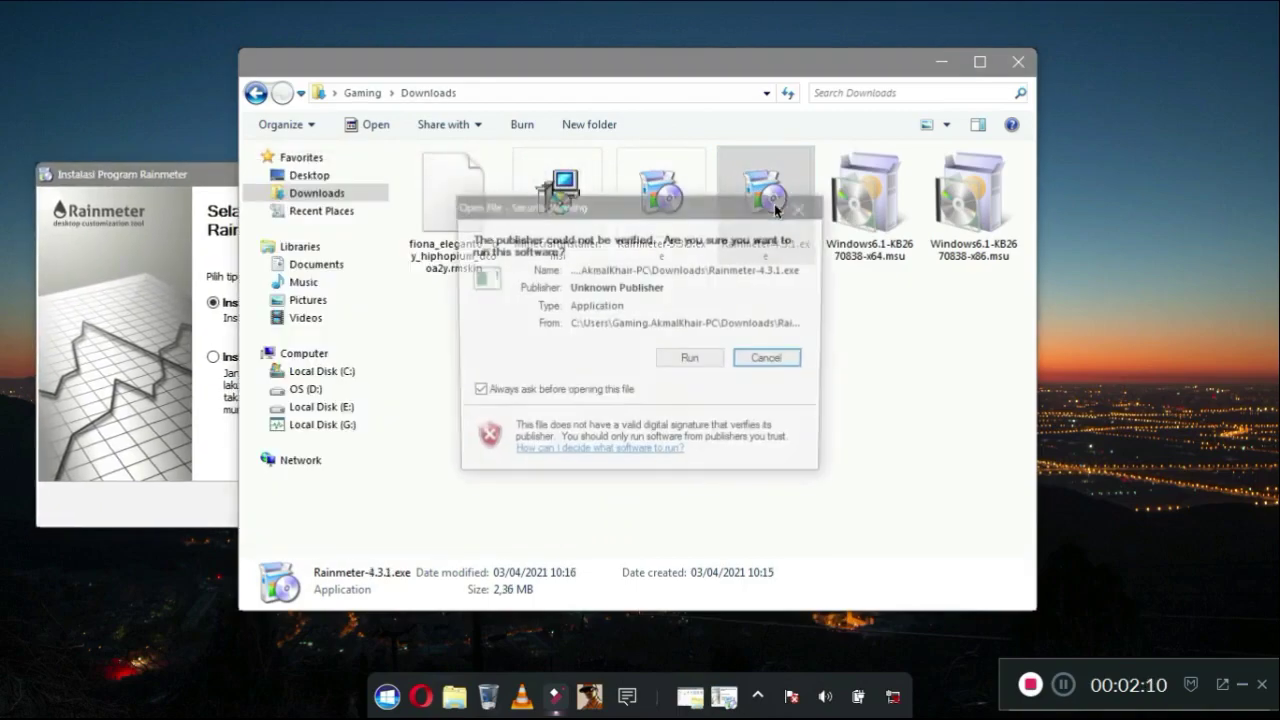
left_click(693, 362)
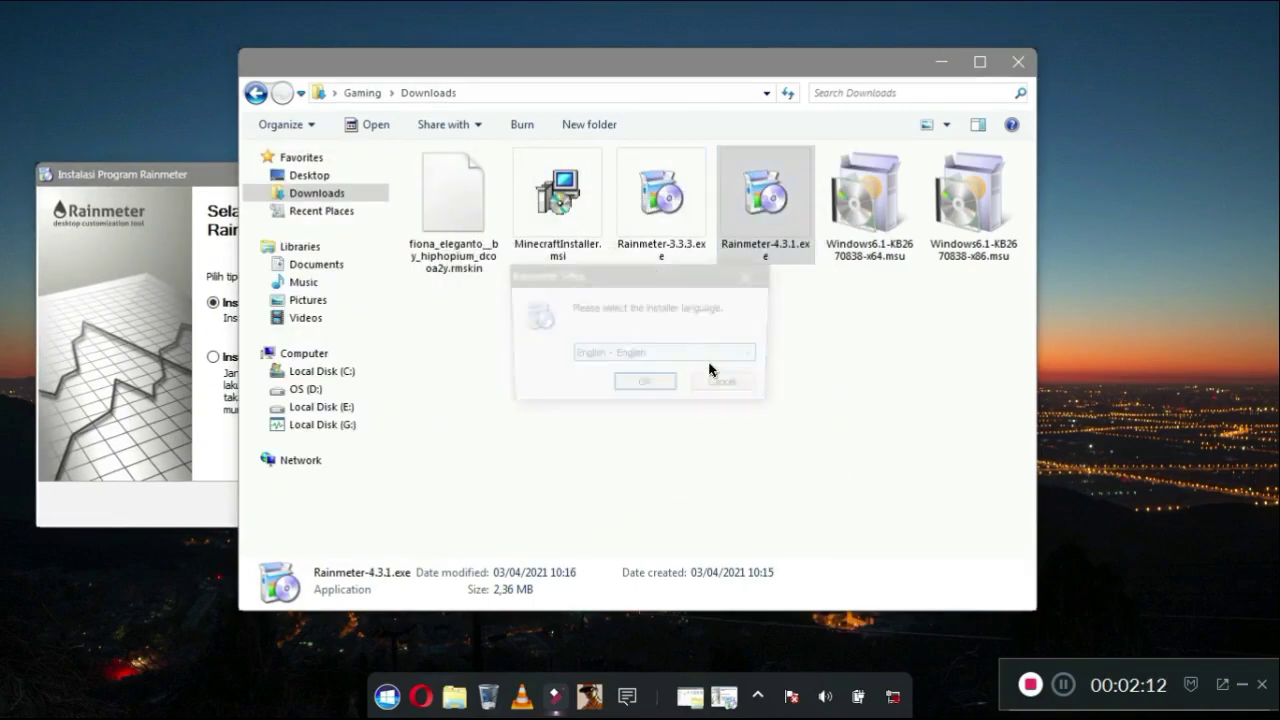
left_click(712, 357)
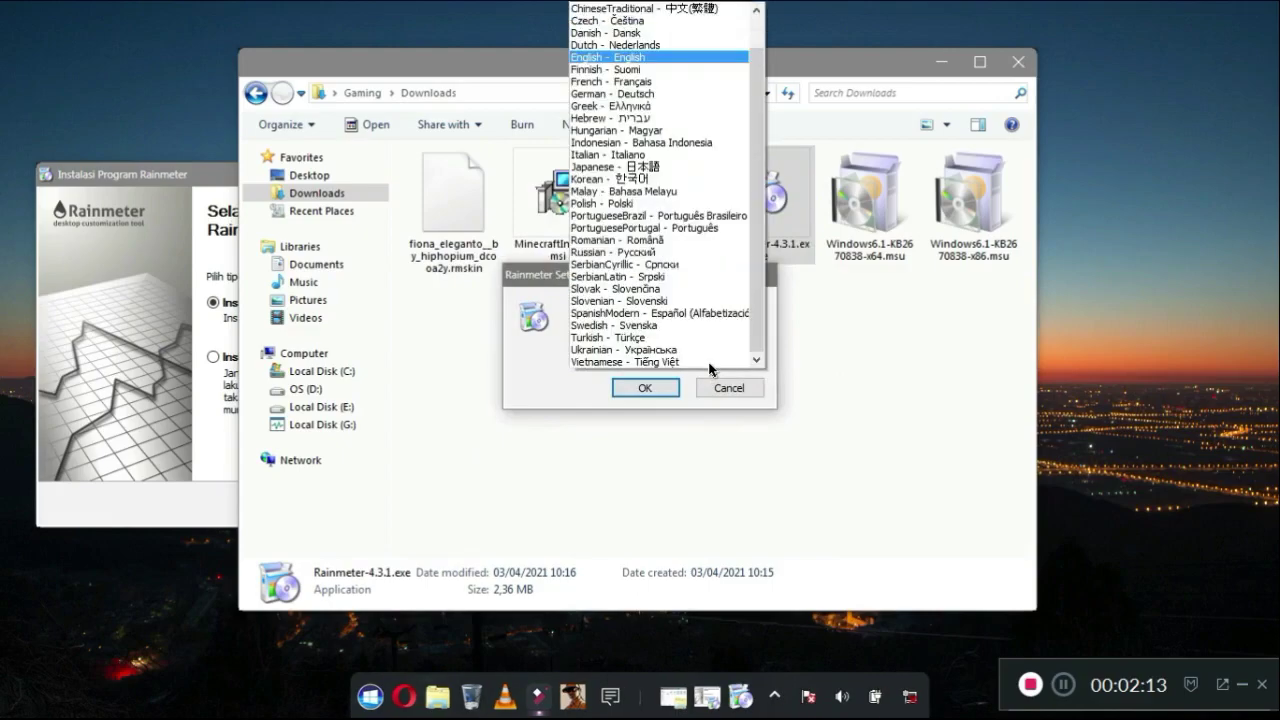
left_click(683, 143)
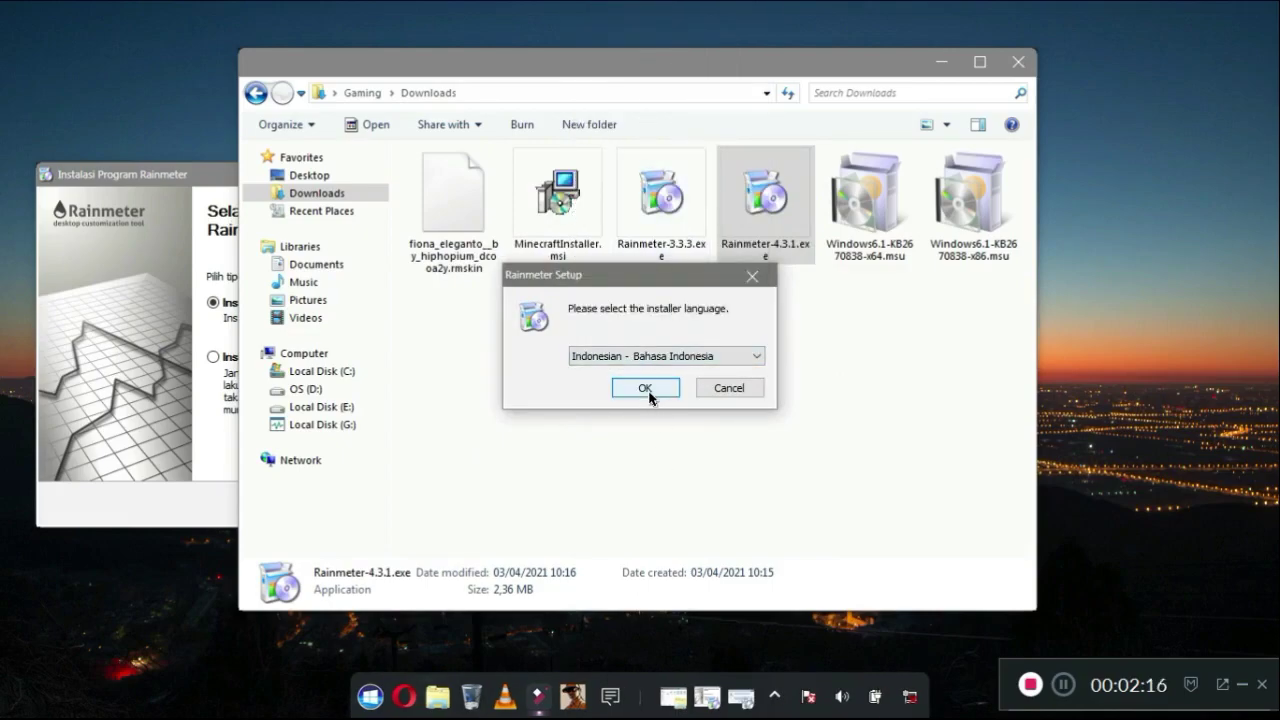
left_click(647, 389)
left_click_drag(615, 164, 990, 203)
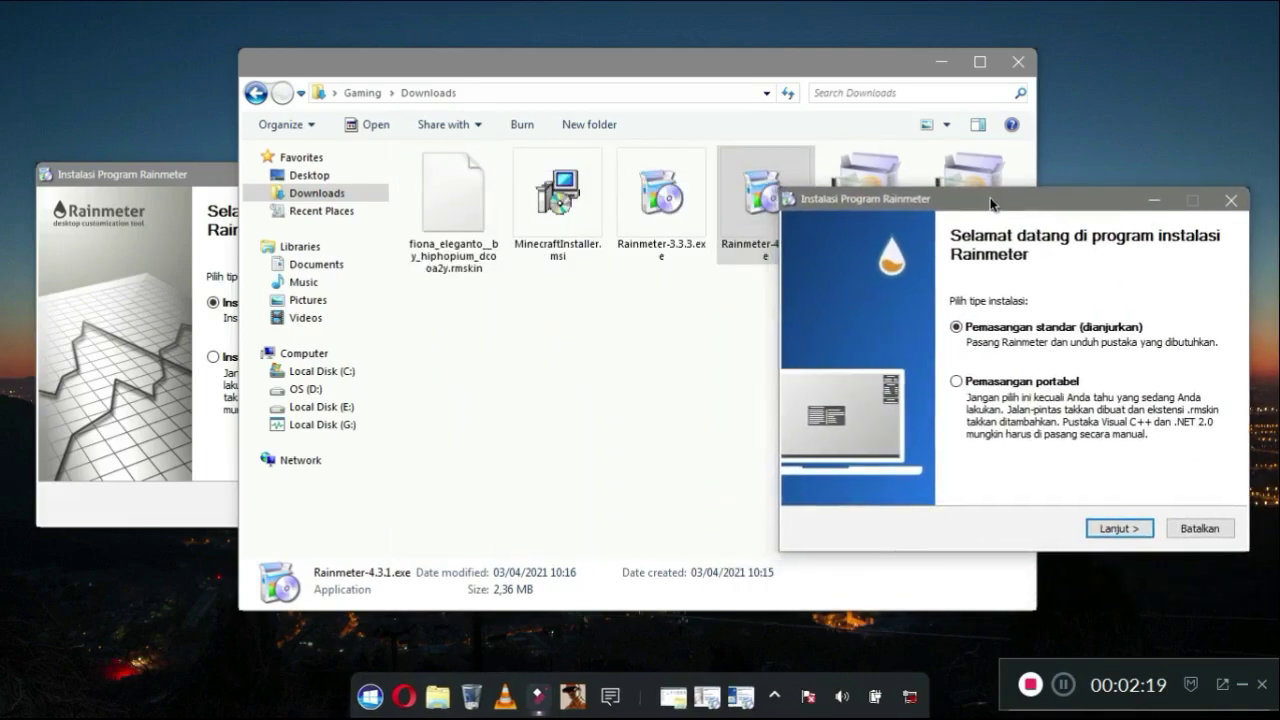
- Minimize the Downloads folder to compare both setup windows, and close the Rainmeter 3.3.3 installer
left_click(944, 64)
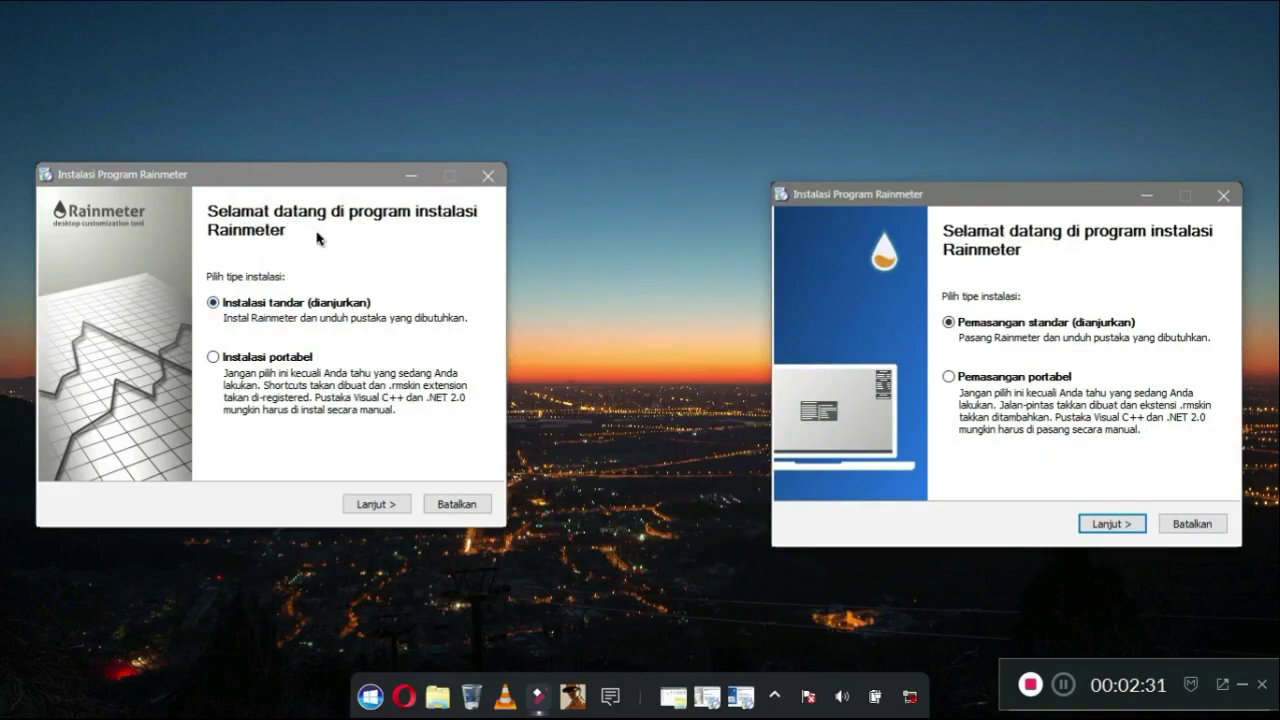
left_click_drag(982, 204, 975, 197)
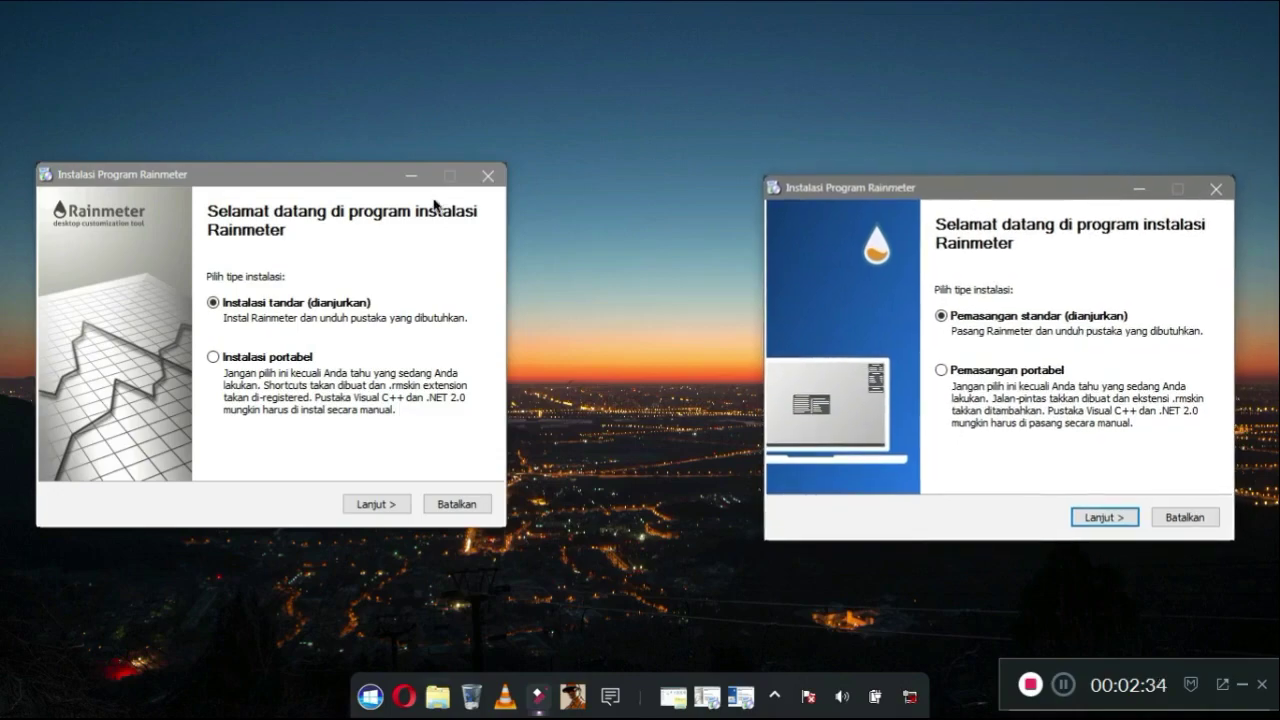
left_click(488, 178)
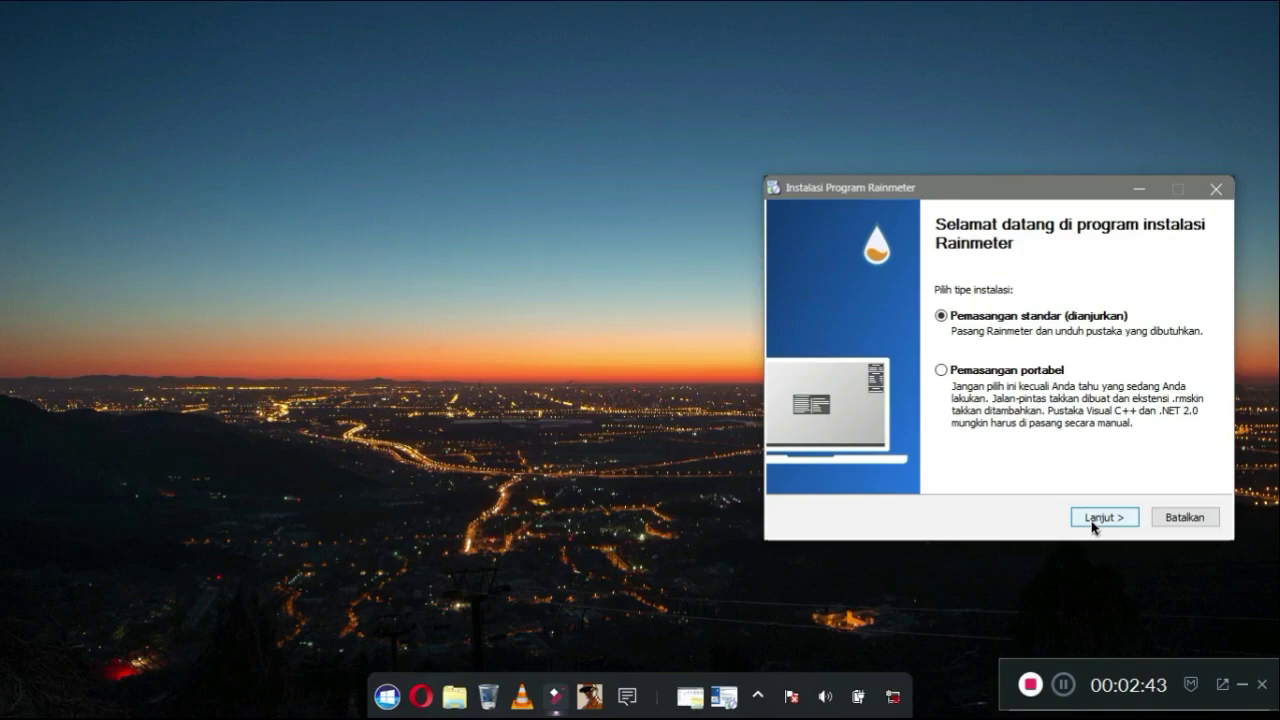
- Install Rainmeter 4.3.1 with the recommended standard installation and finish the setup with the option to run Rainmeter enabled
left_click(1093, 527)
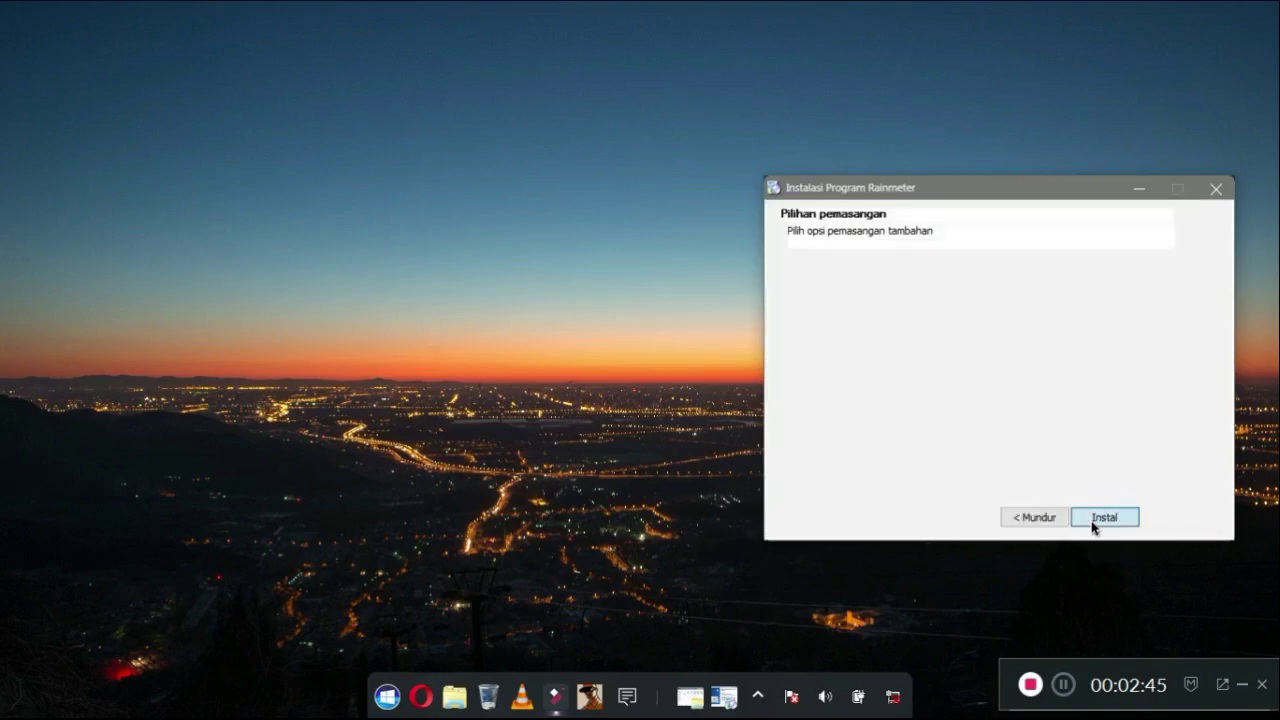
left_click(1093, 527)
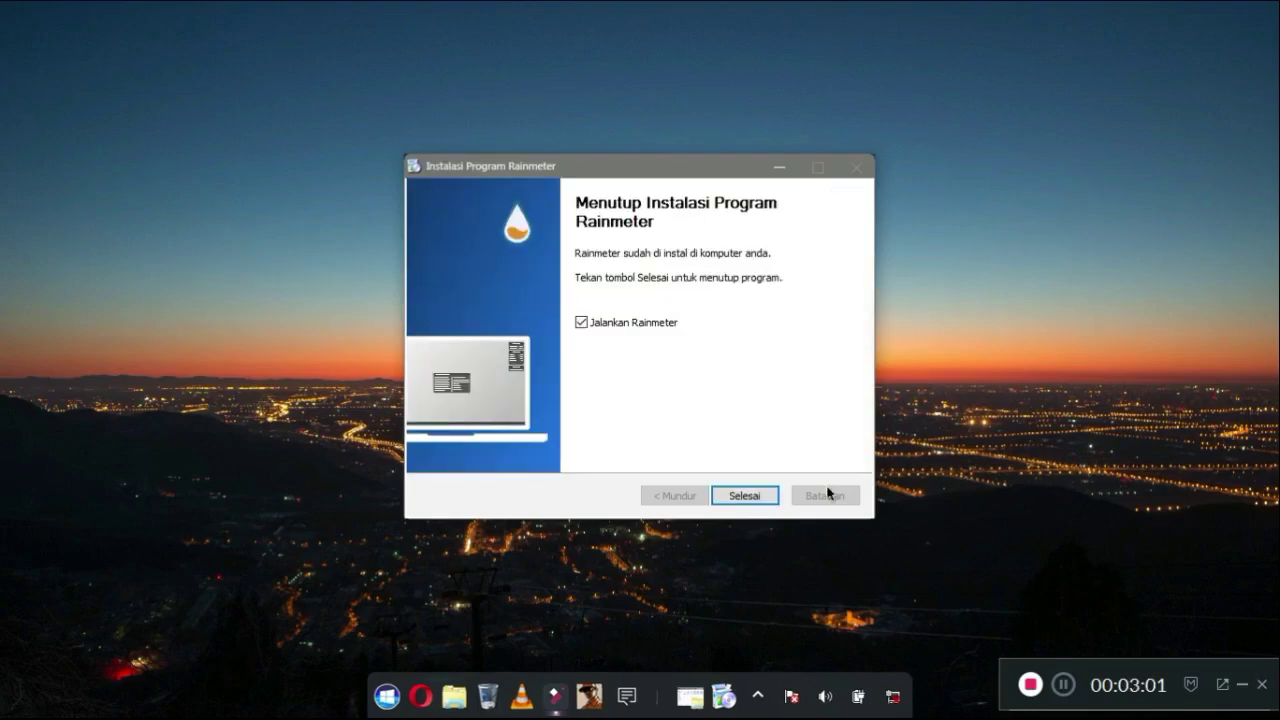
left_click(725, 506)
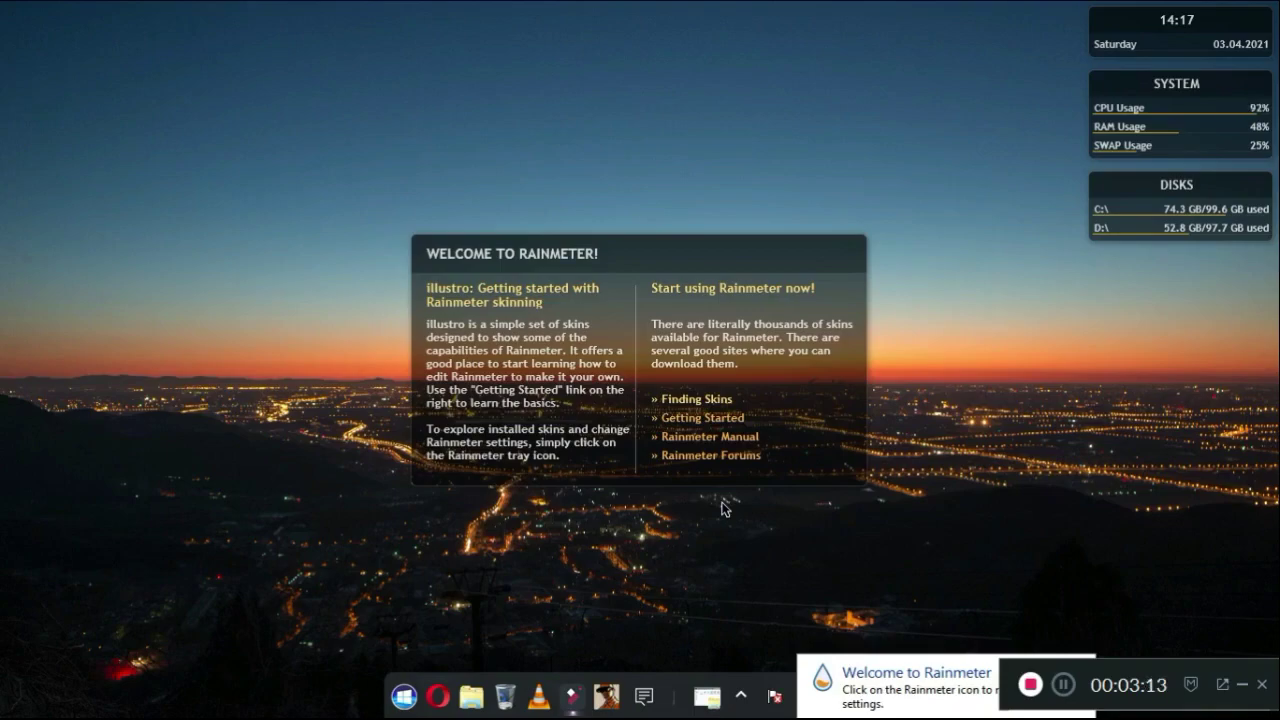
- View the computer's system properties to check the Windows edition and service pack, and close the window
left_click(404, 696)
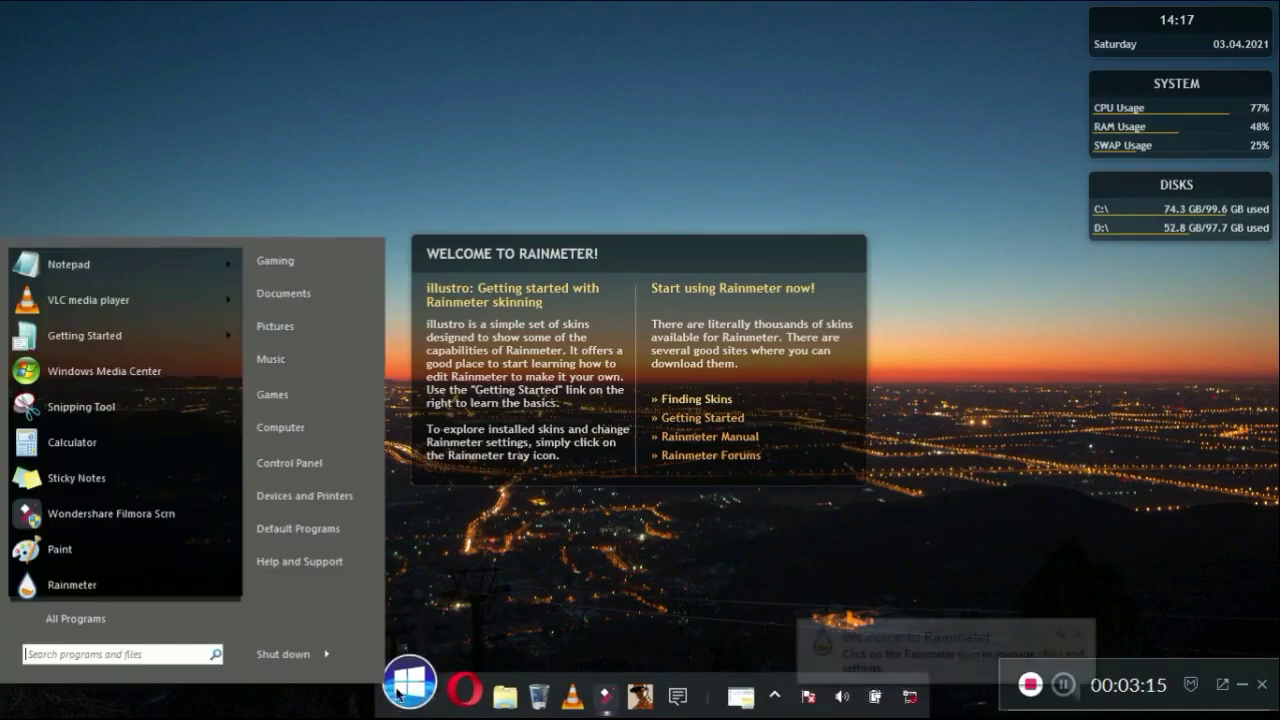
right_click(305, 427)
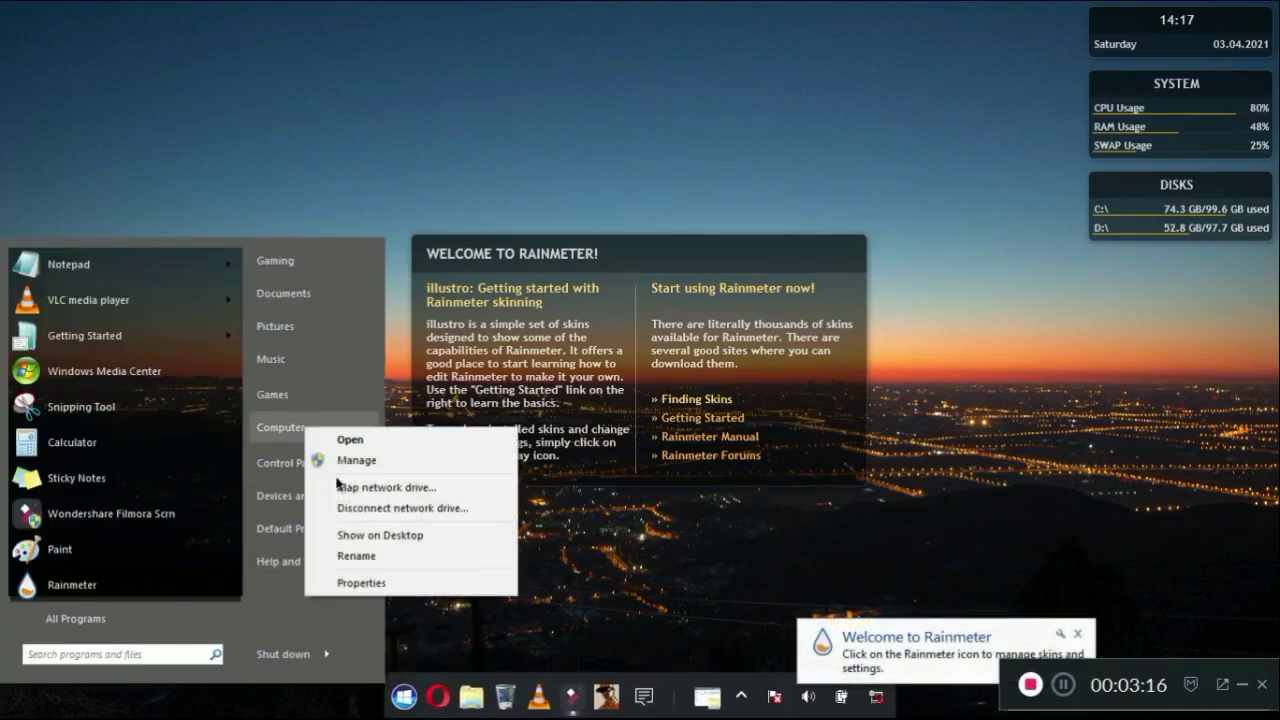
left_click(354, 584)
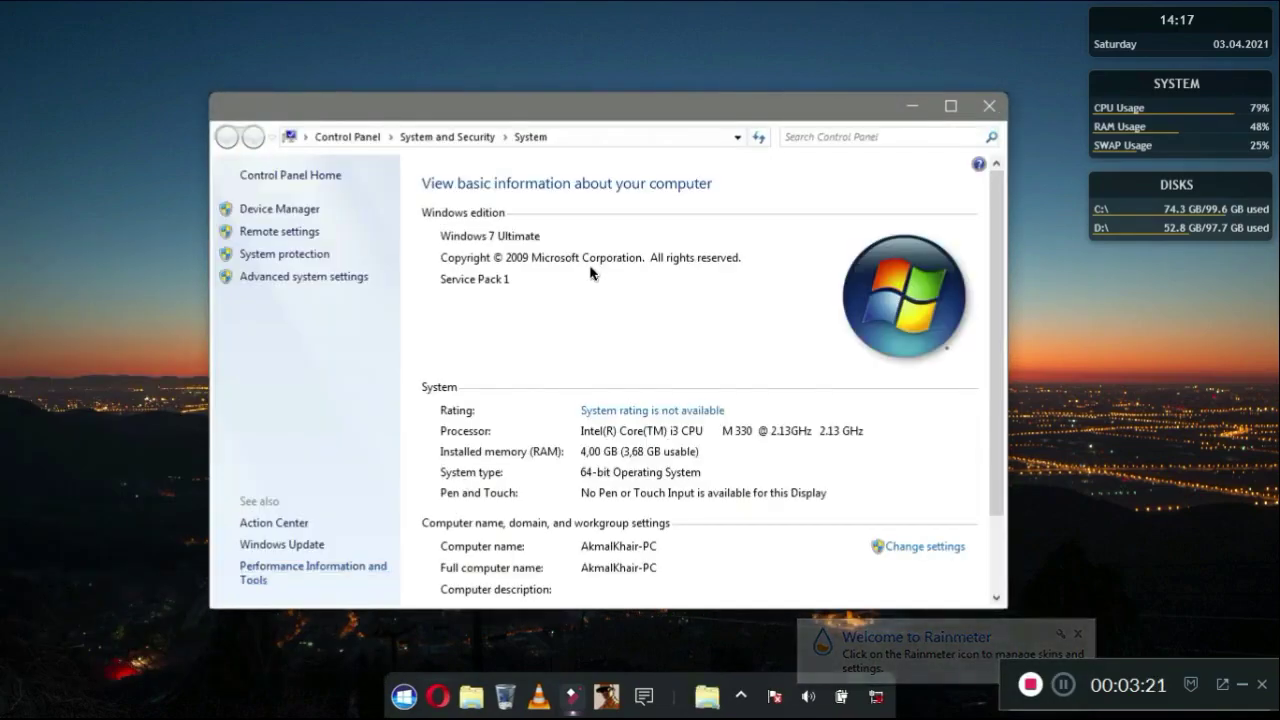
left_click(986, 108)
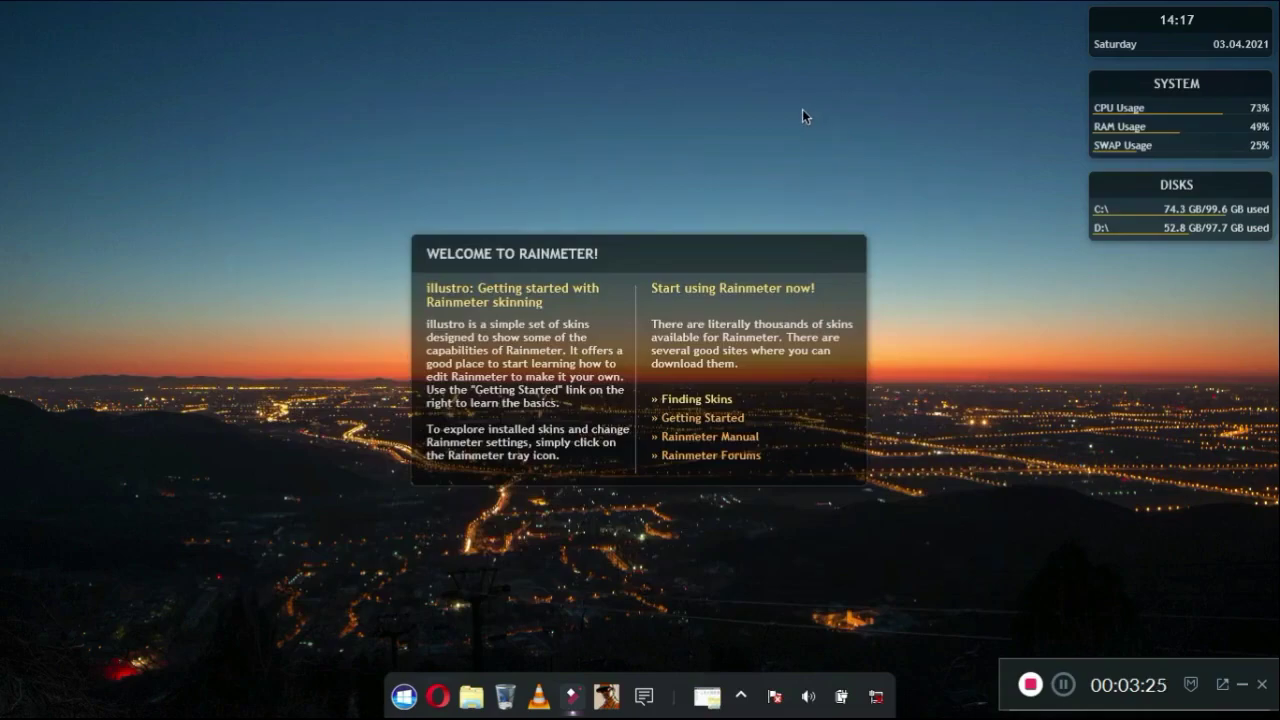